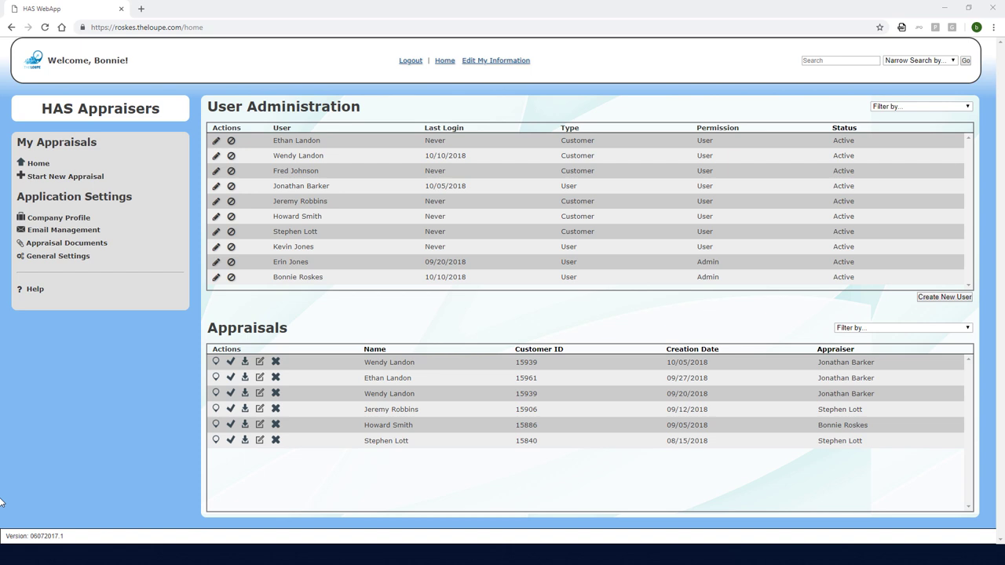
# Start a new appraisal and attach the existing client found by a last-name search
pyautogui.click(79, 177)
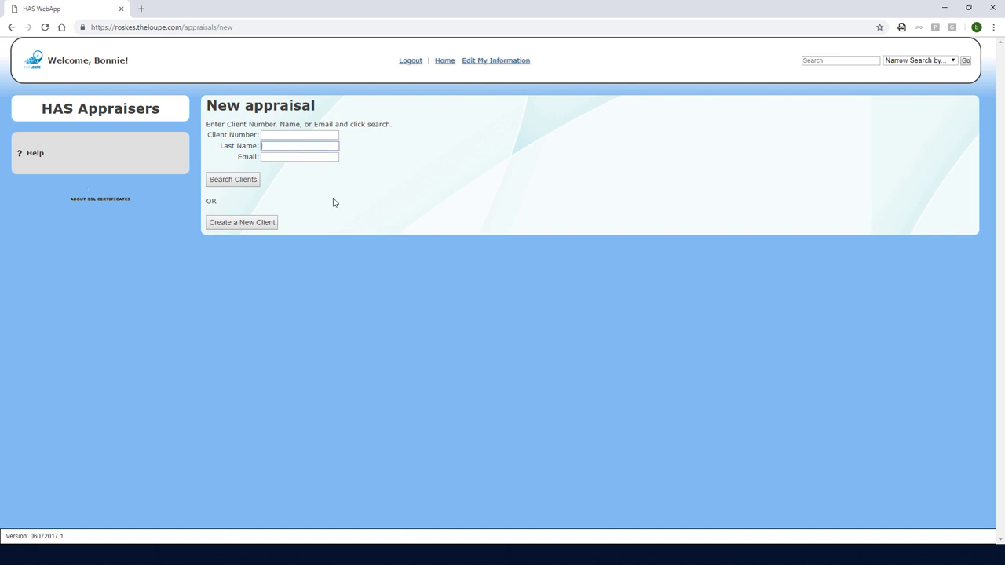
pyautogui.write('johnson')
pyautogui.click(247, 182)
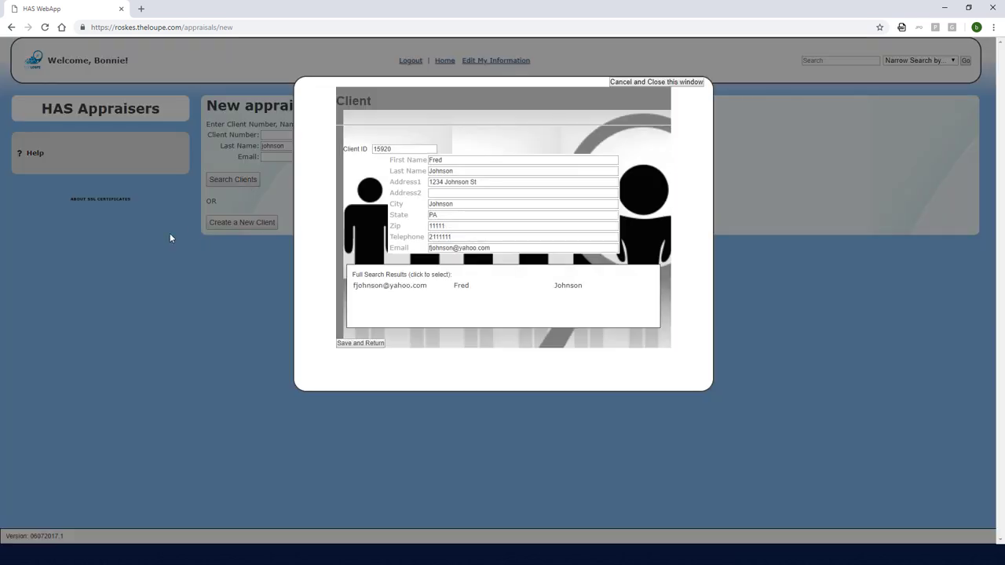
pyautogui.click(361, 343)
# Set the appraisal type to Estate Appraisal and enter the deceased's full name
pyautogui.click(303, 244)
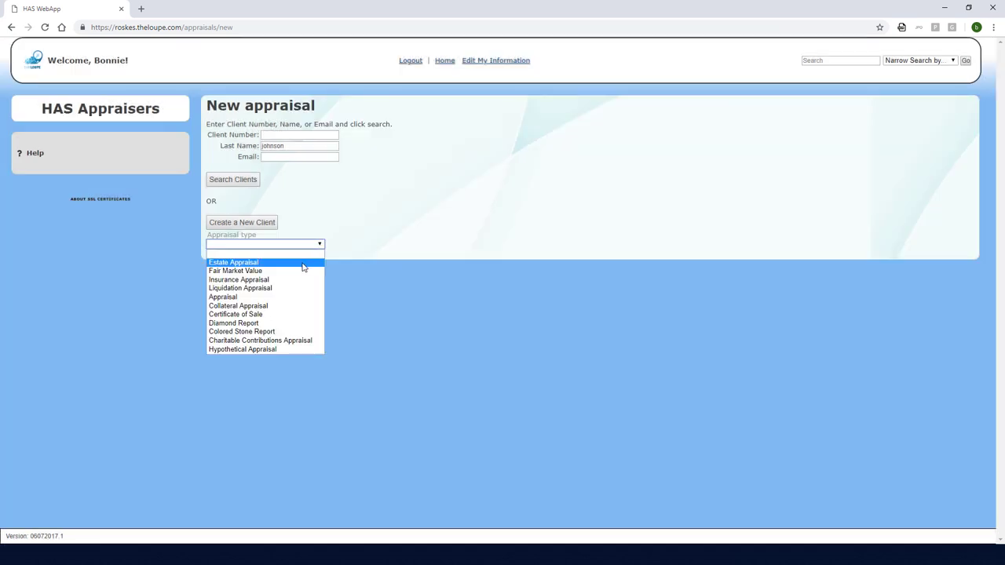
pyautogui.click(303, 261)
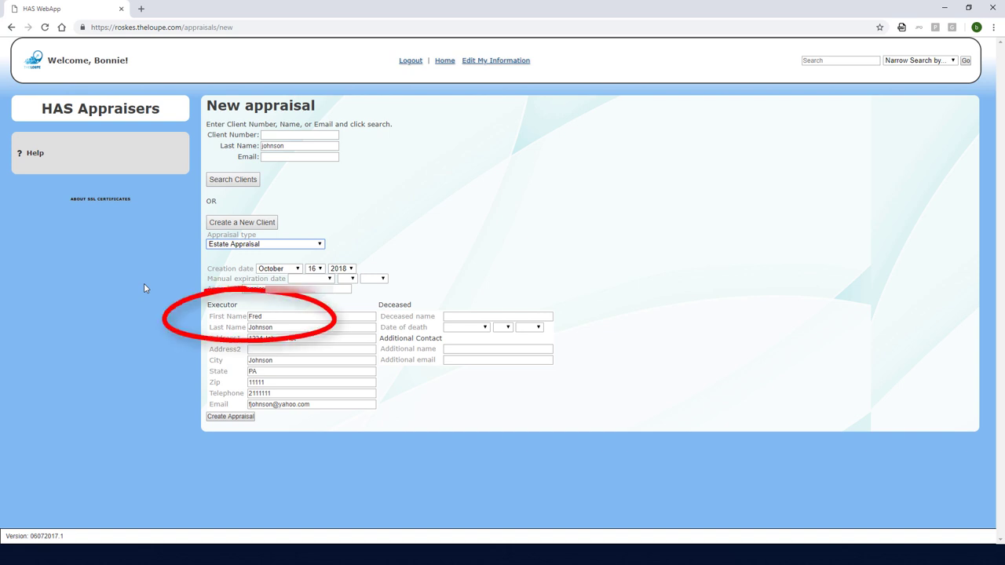
pyautogui.click(487, 317)
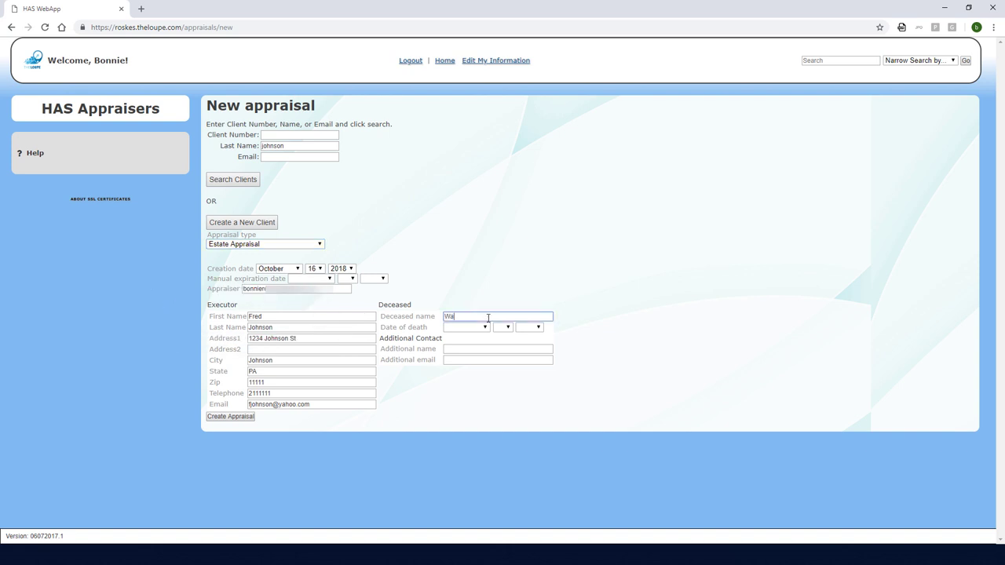
# Set the date of death to April 5, 2017
pyautogui.click(467, 327)
pyautogui.click(475, 378)
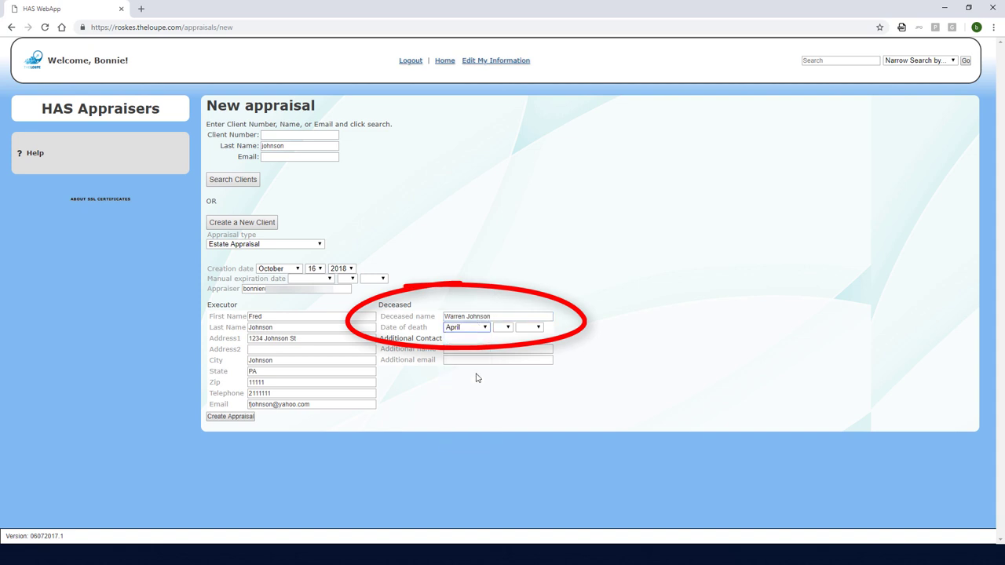
pyautogui.click(503, 326)
pyautogui.click(502, 385)
pyautogui.click(528, 327)
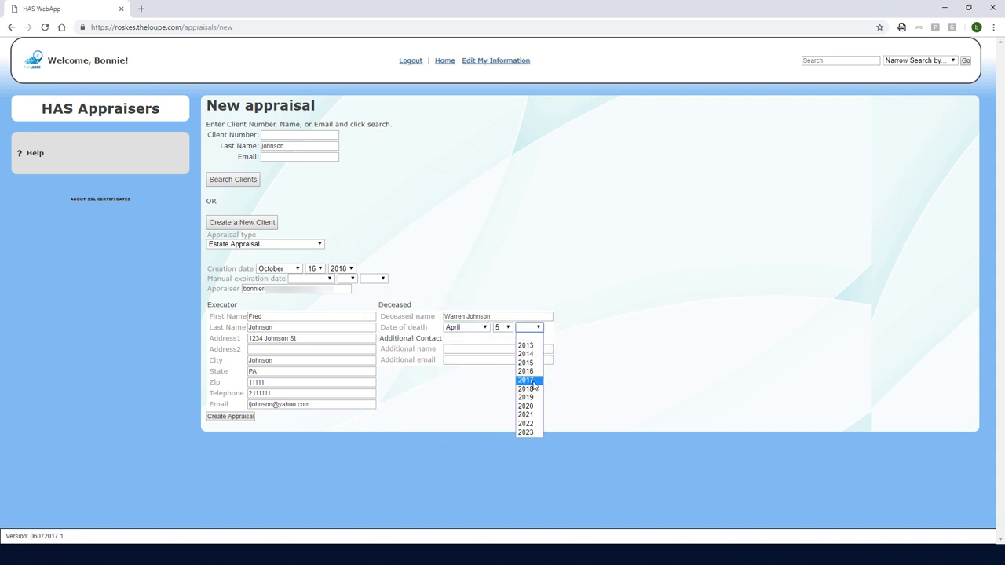
pyautogui.click(528, 380)
# Fill in the additional contact's full name and e-mail address
pyautogui.click(529, 349)
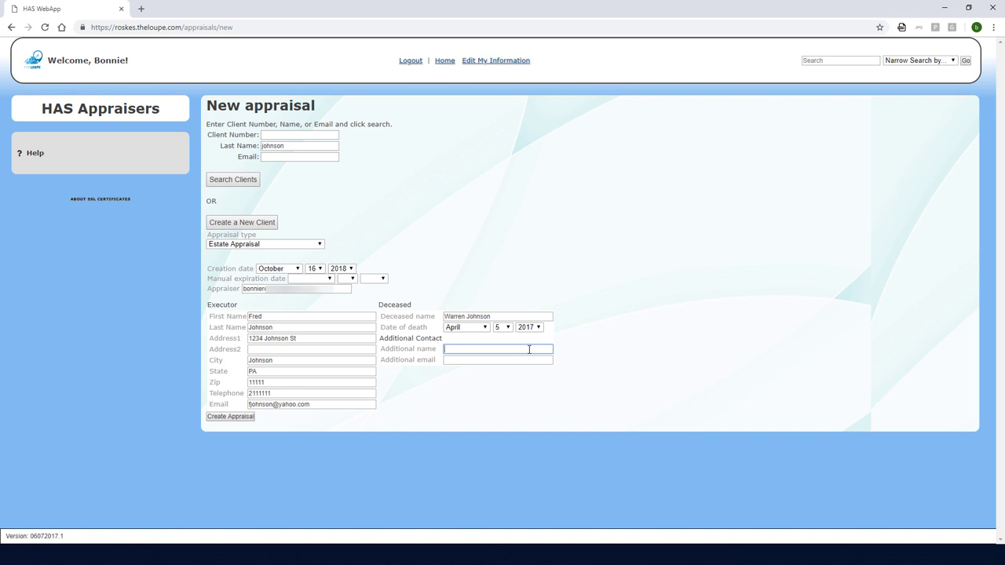
pyautogui.press('Tab')
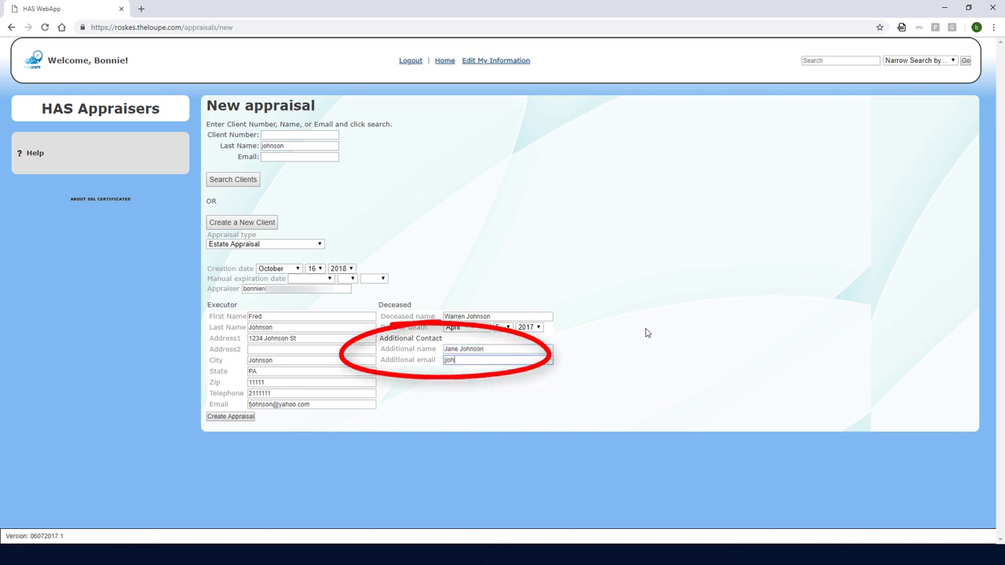
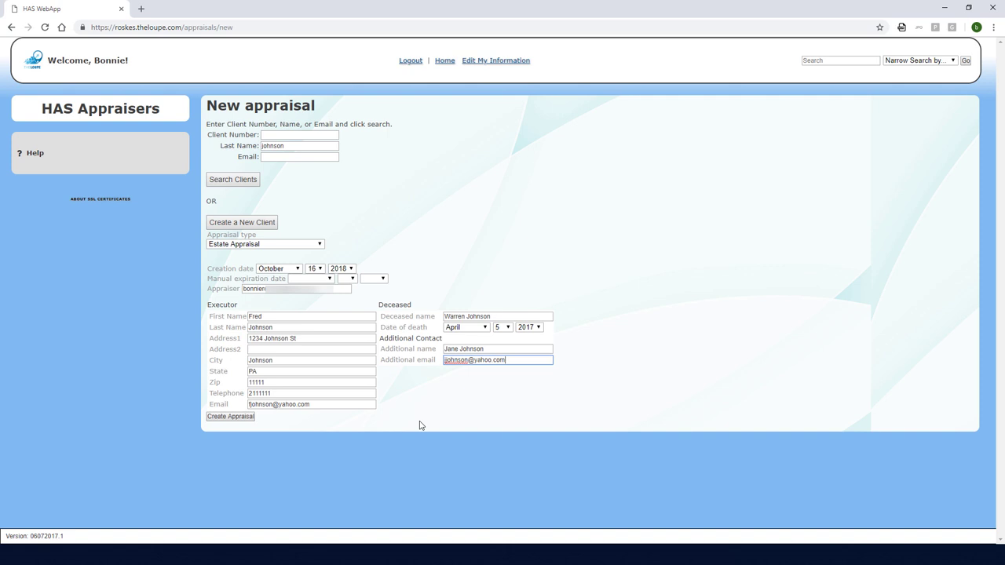
# Create the appraisal, mark the Gold Tester as used, and add a Watch item
pyautogui.click(223, 420)
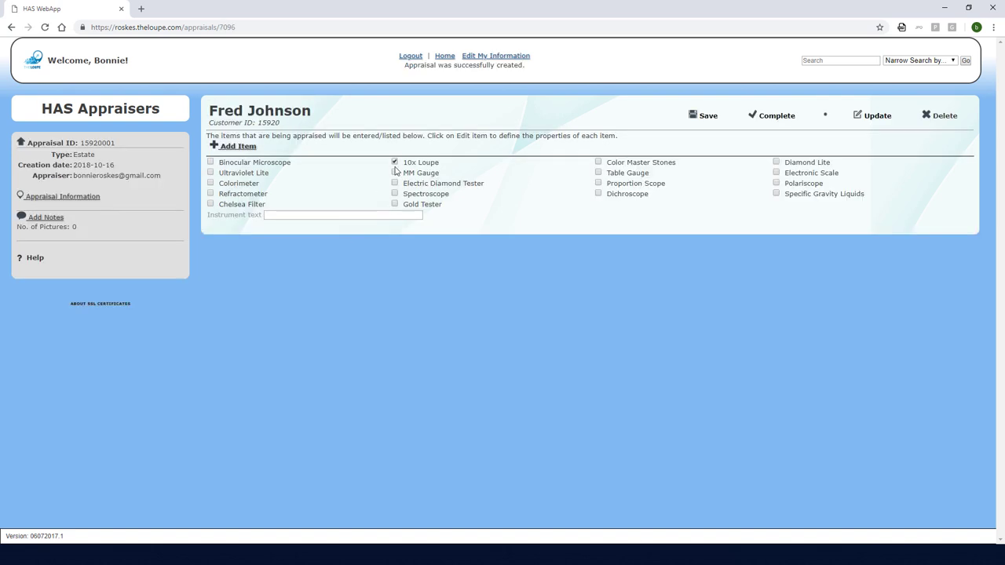
pyautogui.click(394, 204)
pyautogui.click(238, 147)
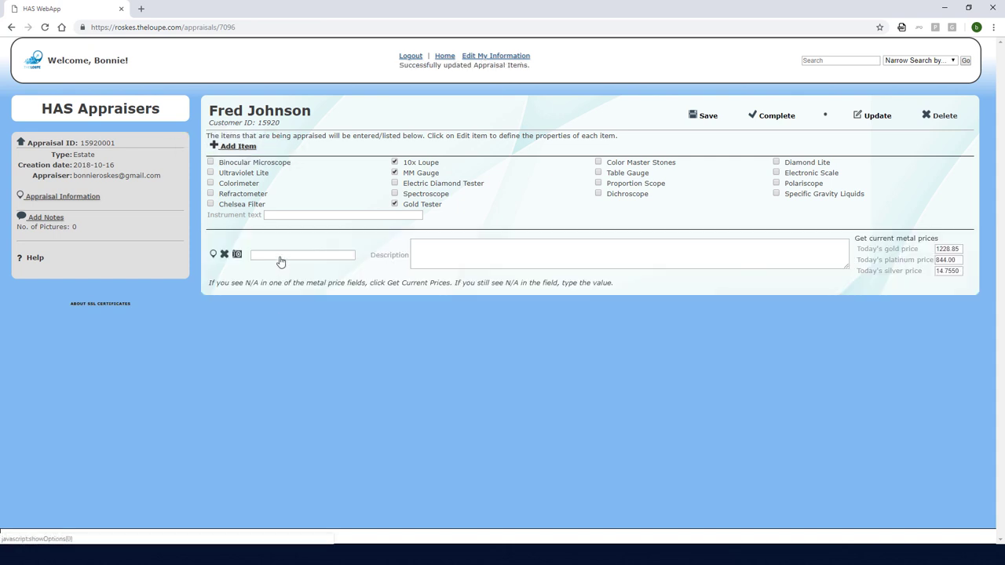
pyautogui.click(279, 259)
pyautogui.click(281, 350)
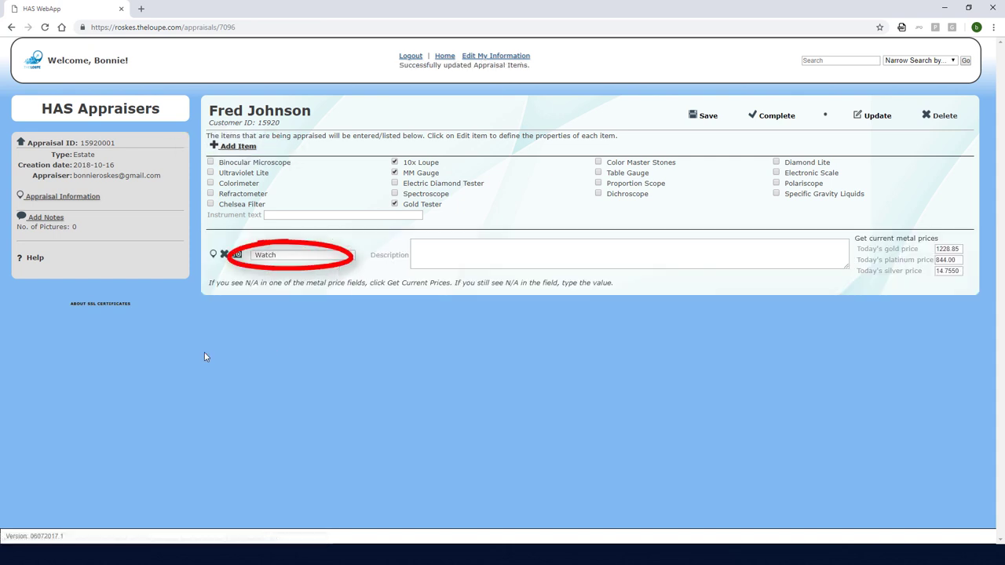
# Upload the watch photo to the Watch item's pictures
pyautogui.click(237, 255)
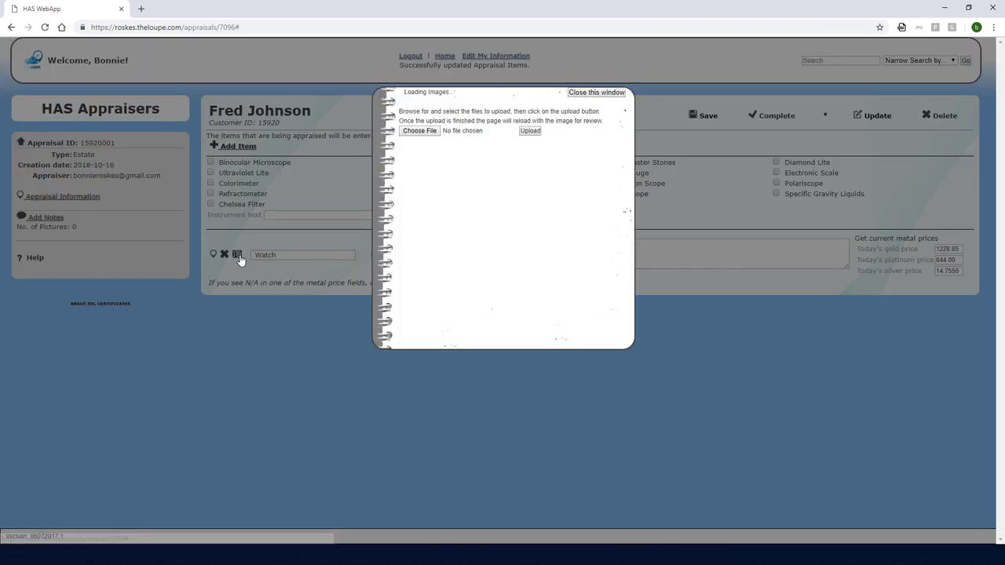
pyautogui.click(418, 131)
pyautogui.doubleClick(740, 298)
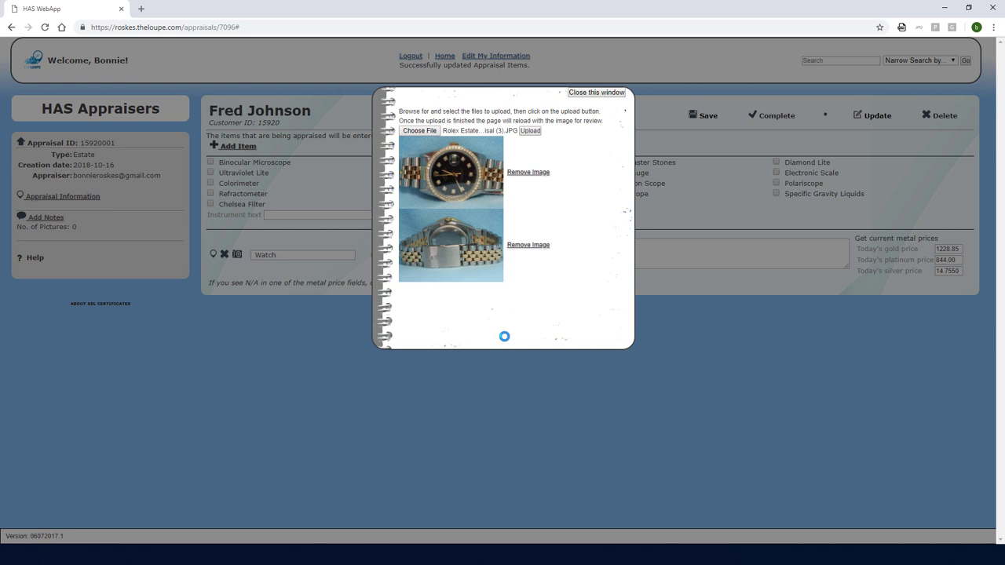
pyautogui.click(595, 92)
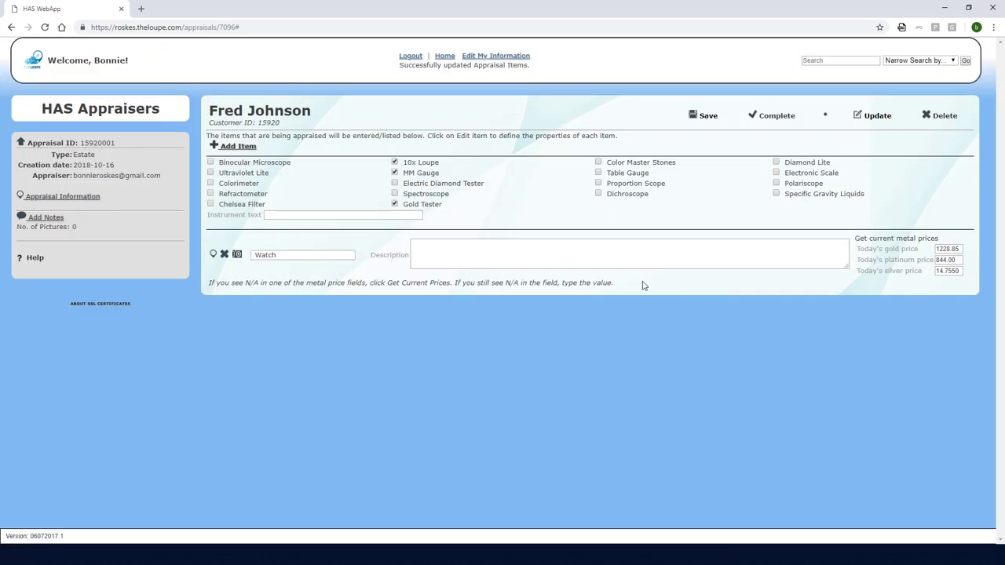
# Paste the prepared Rolex Oyster Perpetual Datejust description into the item's Description box
pyautogui.click(542, 265)
pyautogui.write("One pre-owned stainless steel and 18kt yellow gold Rolex Oyster Perpetual Datejust wrist watch. The watch has had some aftermarket modifications. It features an aftermarket black ten (10) diamond dial with the date at three o'clock. It has gold aftermarket hands and a second's hand. It has an 18kt yellow gold aftermarket diamond bezel set with fifty-four (54) round full cut diamonds in shared prong settings. The watch has a stainless steel and 18kt yellow gold Jubilee bracelet stamped #62523H-18 SD 16. It has #455 end tabs. The watch dates to c. 1989")
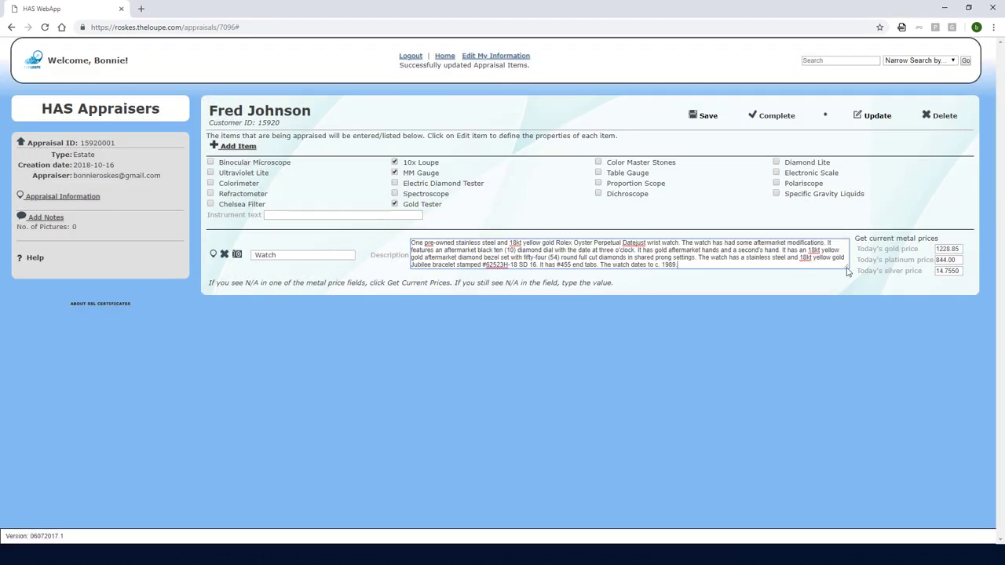
pyautogui.moveTo(847, 272); pyautogui.dragTo(850, 273)
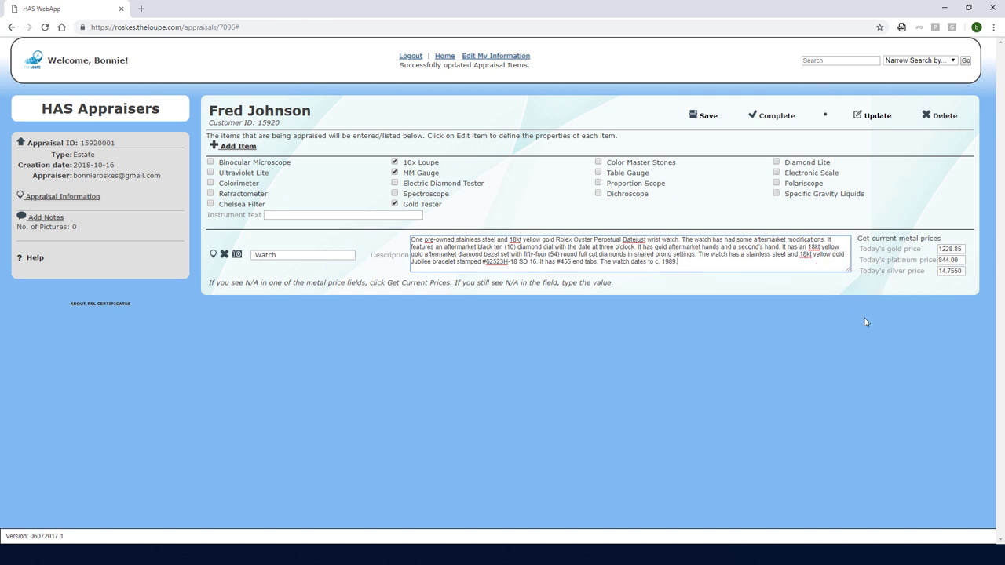
# Open the Watch item's page and add a component of type Watches
pyautogui.click(213, 254)
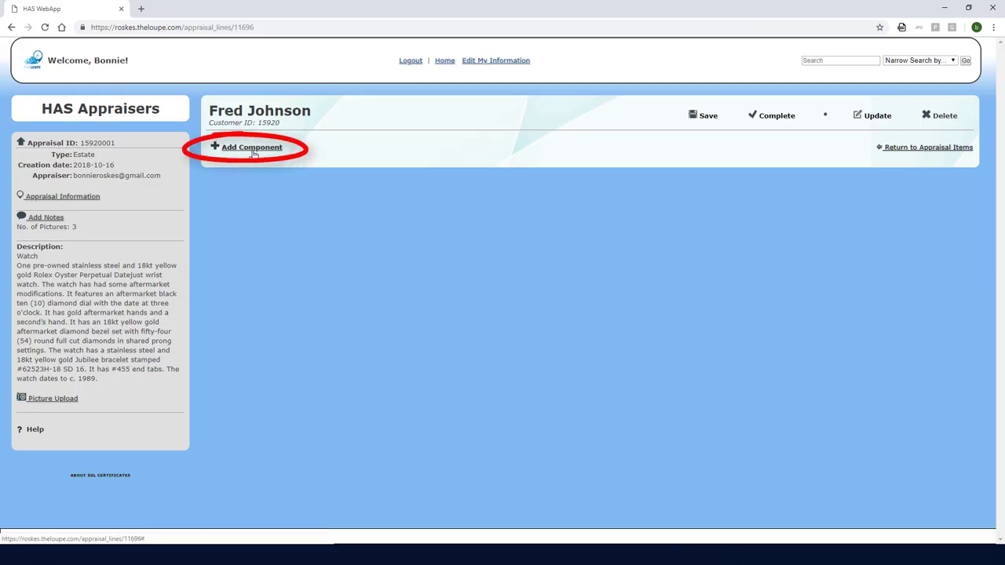
pyautogui.click(252, 149)
pyautogui.click(318, 172)
pyautogui.click(321, 227)
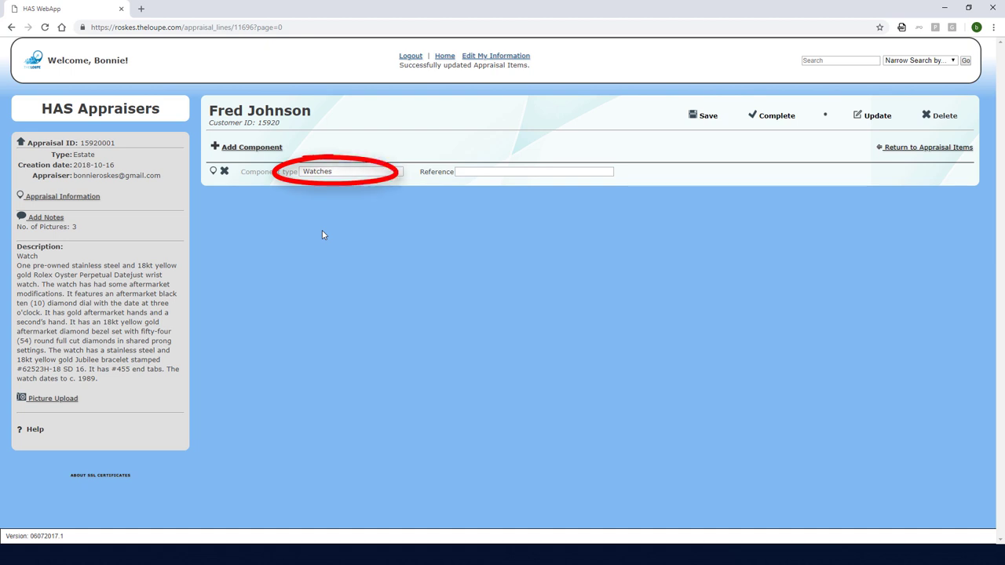
# Set the watch brand to Rolex, type Wrist Watch, and case diameter 36
pyautogui.click(213, 173)
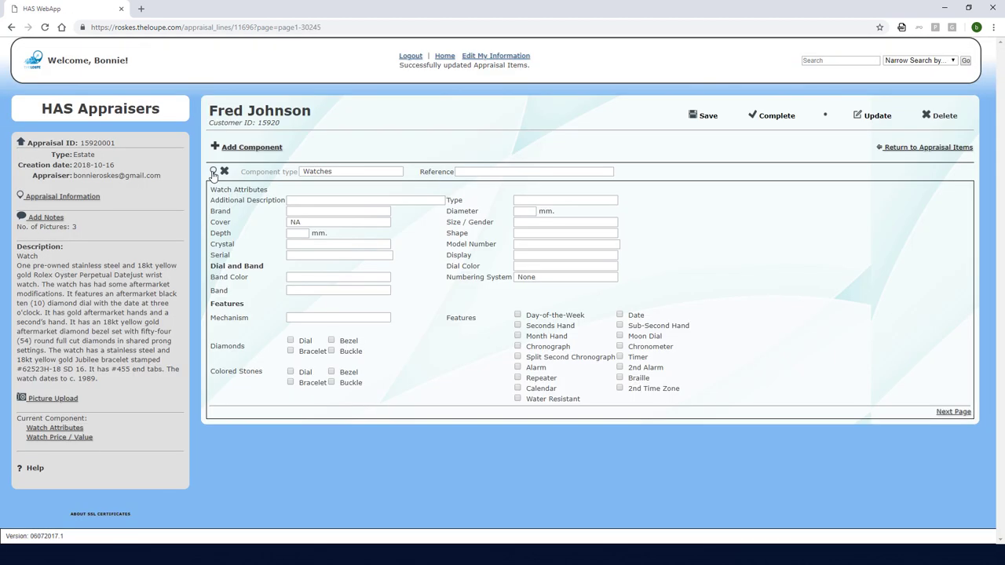
pyautogui.click(326, 211)
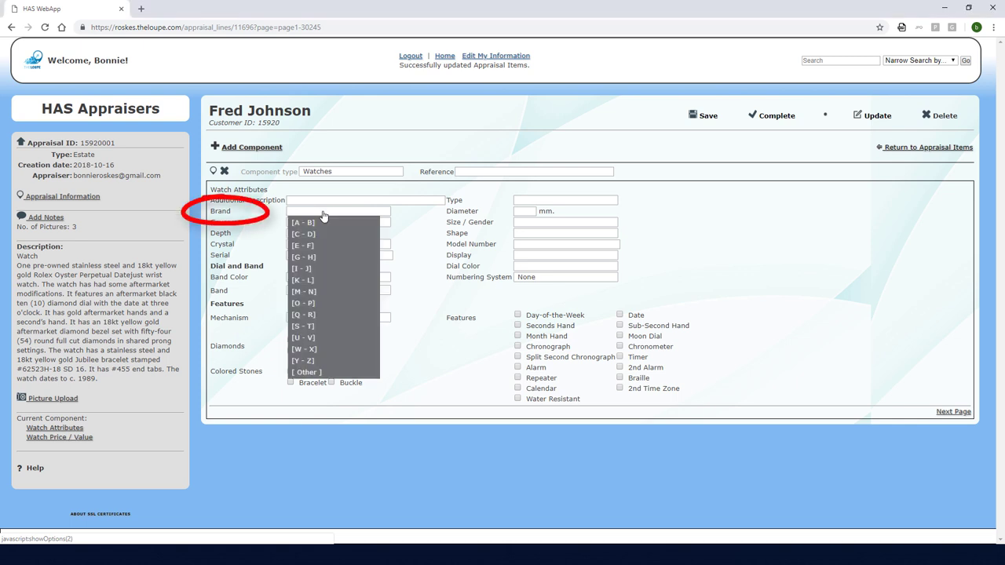
pyautogui.click(327, 316)
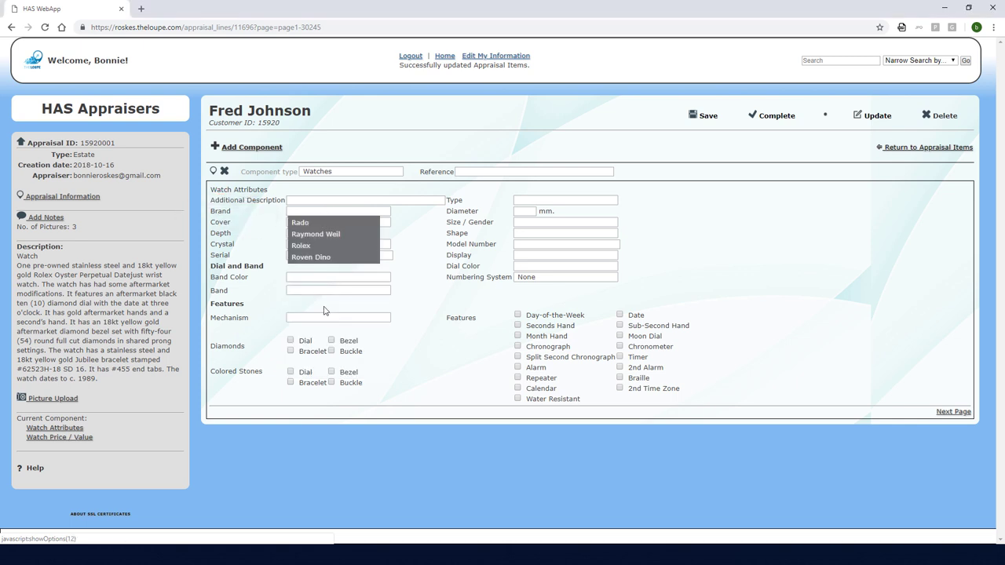
pyautogui.click(300, 248)
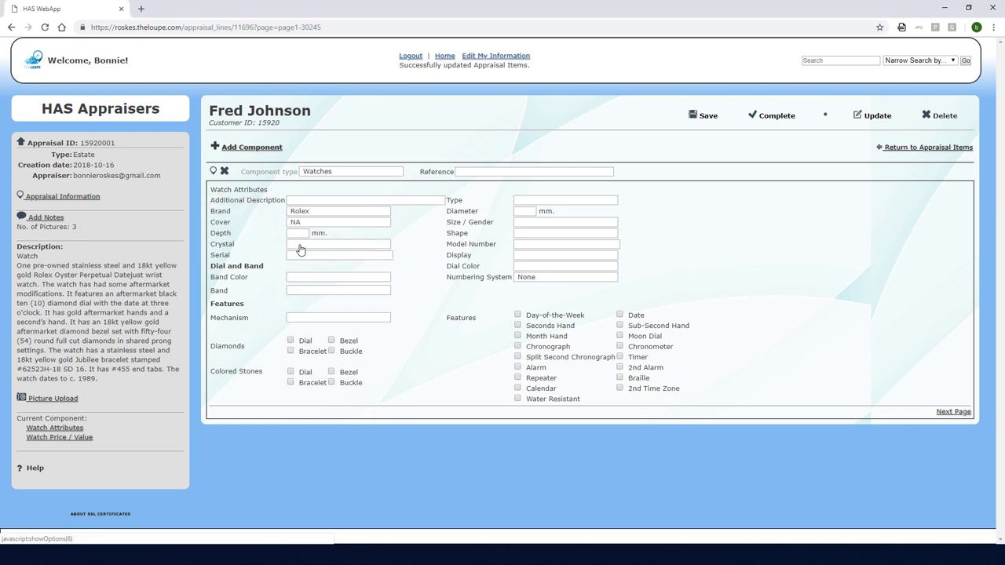
pyautogui.click(550, 199)
pyautogui.click(539, 226)
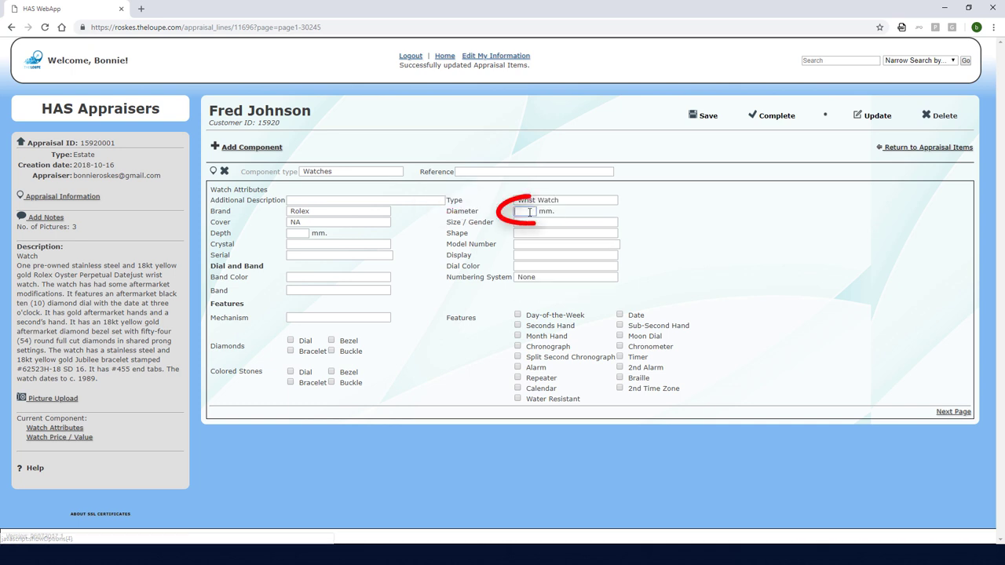
pyautogui.click(529, 212)
pyautogui.write('38')
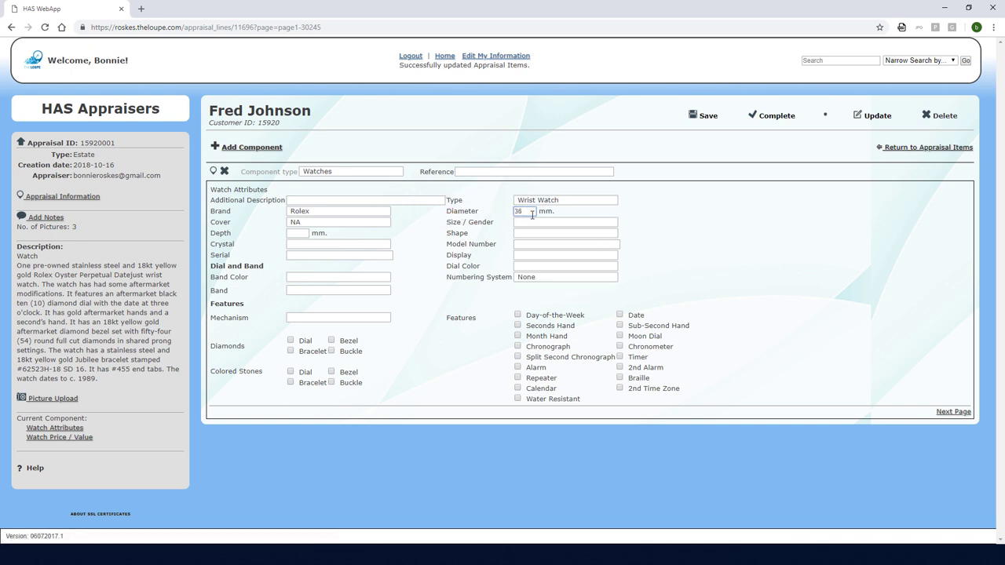
# Choose Mens size, Round case shape and Sapphire crystal
pyautogui.click(550, 222)
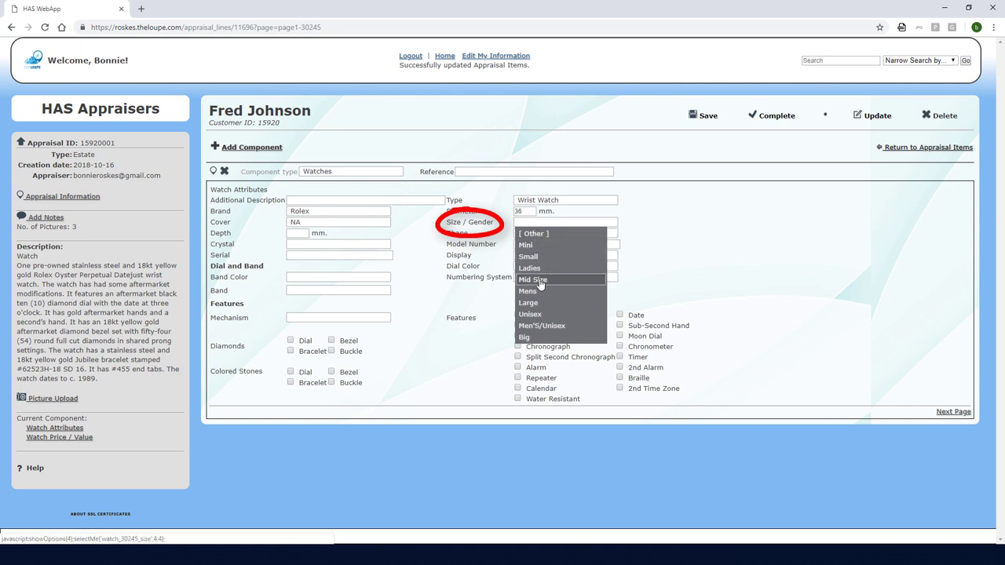
pyautogui.click(540, 287)
pyautogui.click(524, 235)
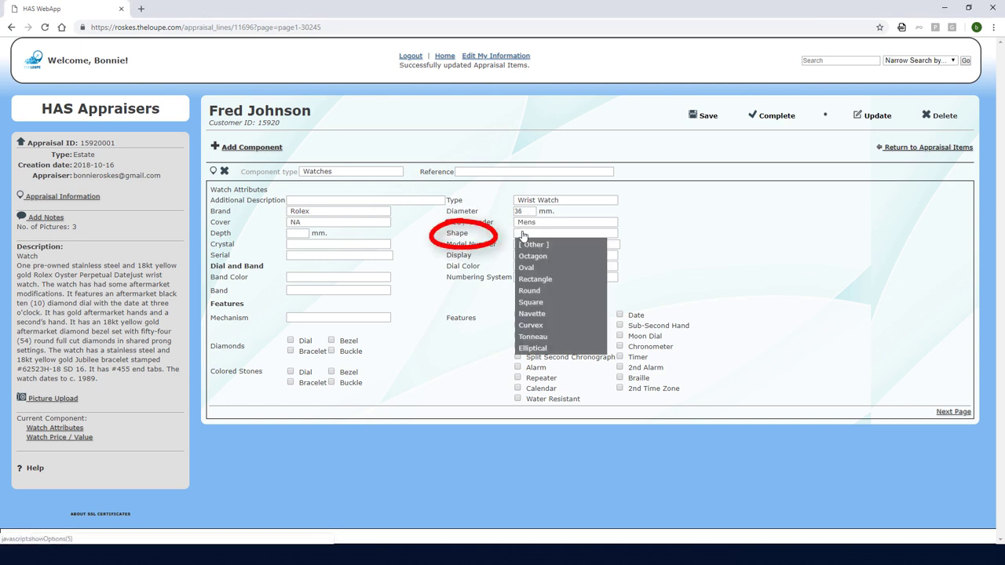
pyautogui.click(531, 292)
pyautogui.click(369, 245)
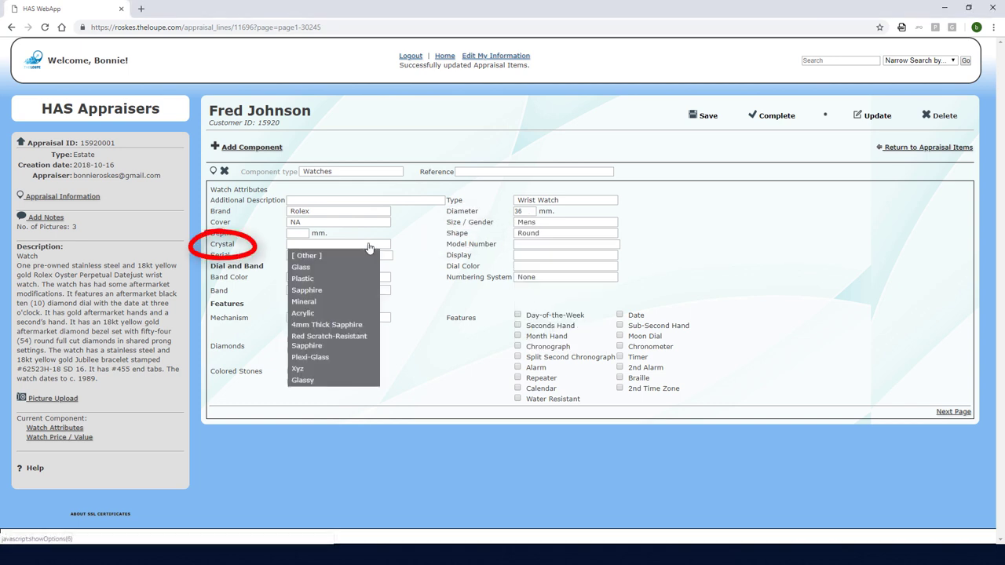
pyautogui.click(310, 289)
# Enter model number 16233 and the watch's serial number
pyautogui.click(581, 244)
pyautogui.write('162')
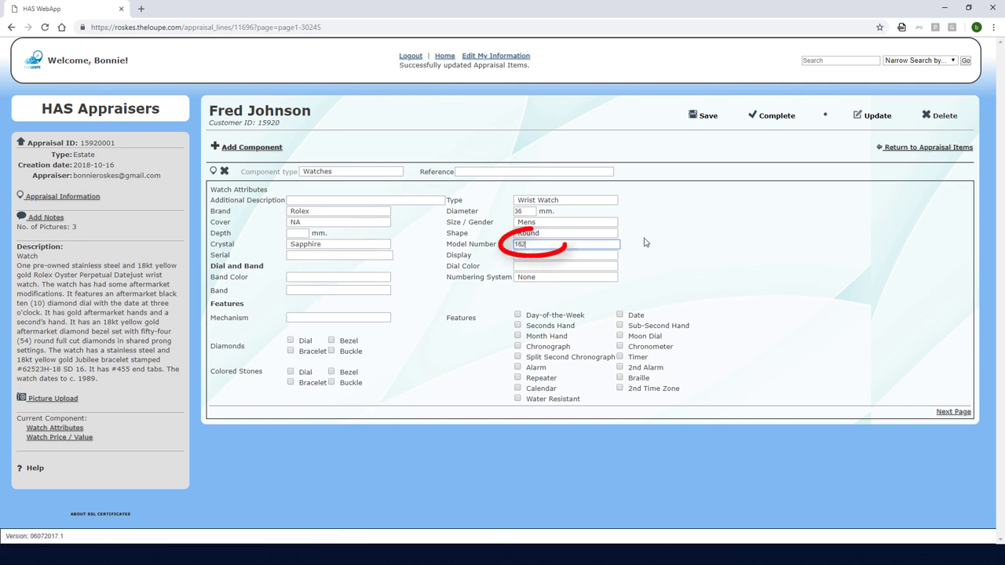
pyautogui.write('33')
pyautogui.press('Tab')
pyautogui.write('L6')
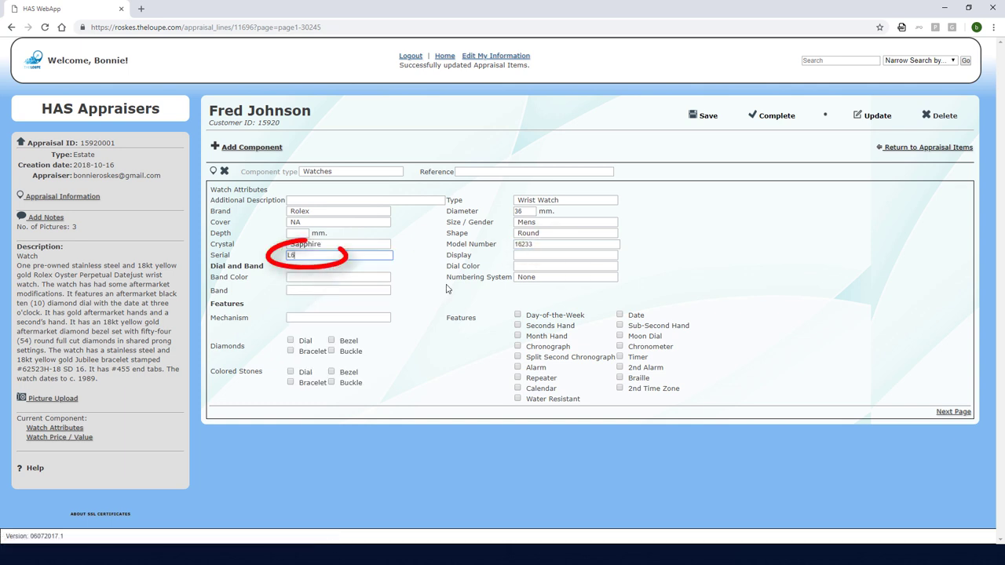
pyautogui.write('8xxxx')
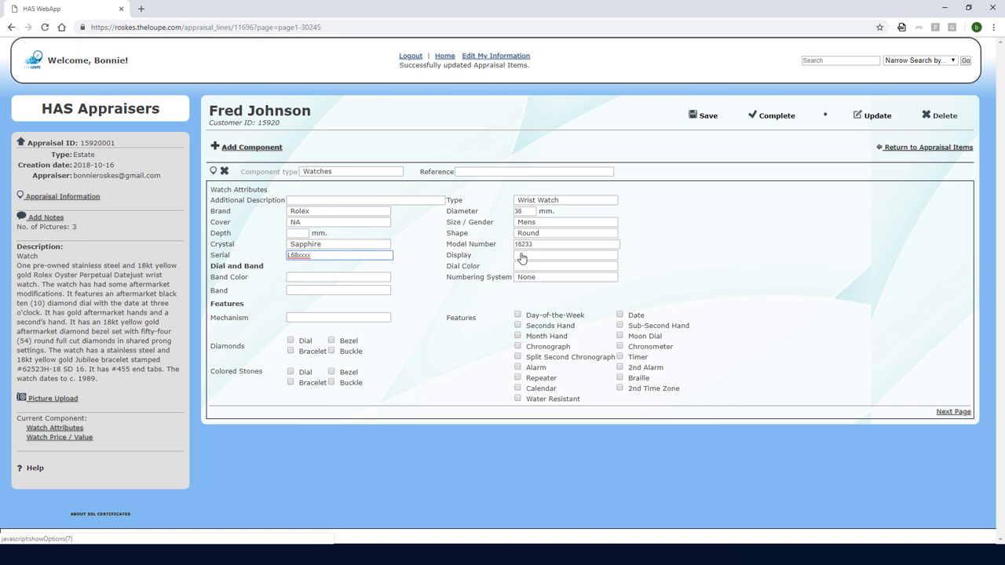
# Set an Analog display, Black dial and Round Full Cut Diamonds numbering
pyautogui.click(522, 256)
pyautogui.click(524, 268)
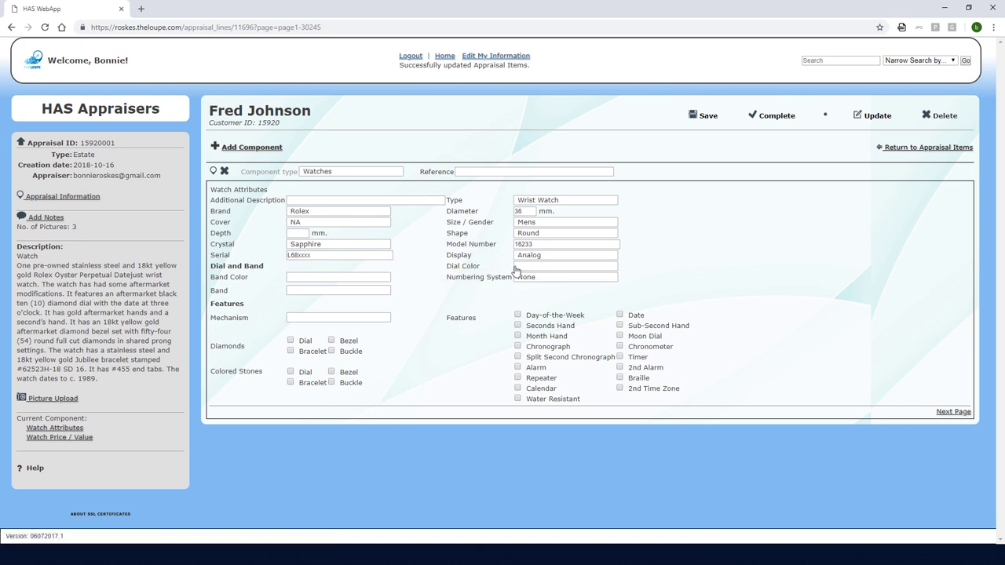
pyautogui.click(518, 272)
pyautogui.click(520, 278)
pyautogui.click(521, 277)
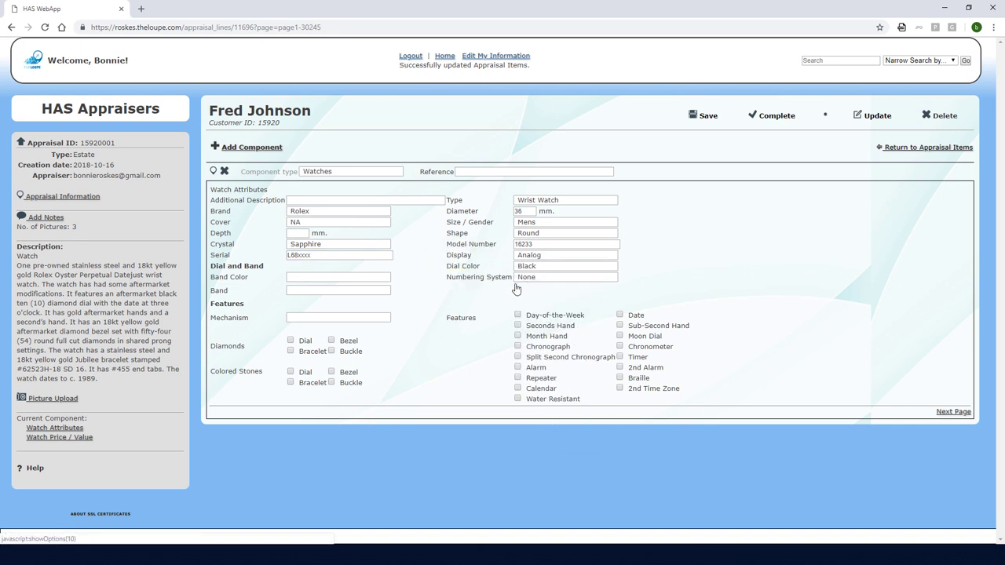
pyautogui.click(528, 278)
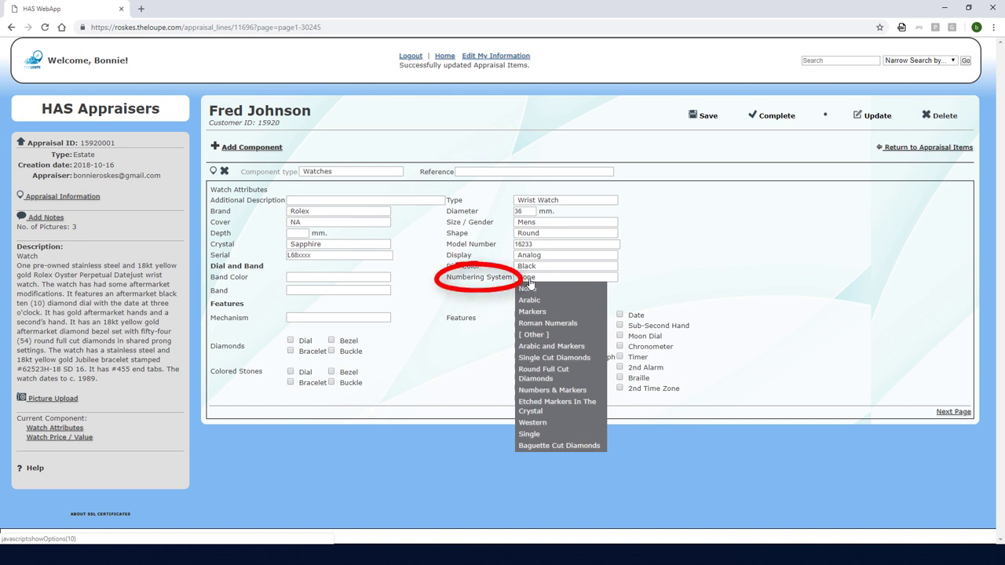
pyautogui.click(532, 374)
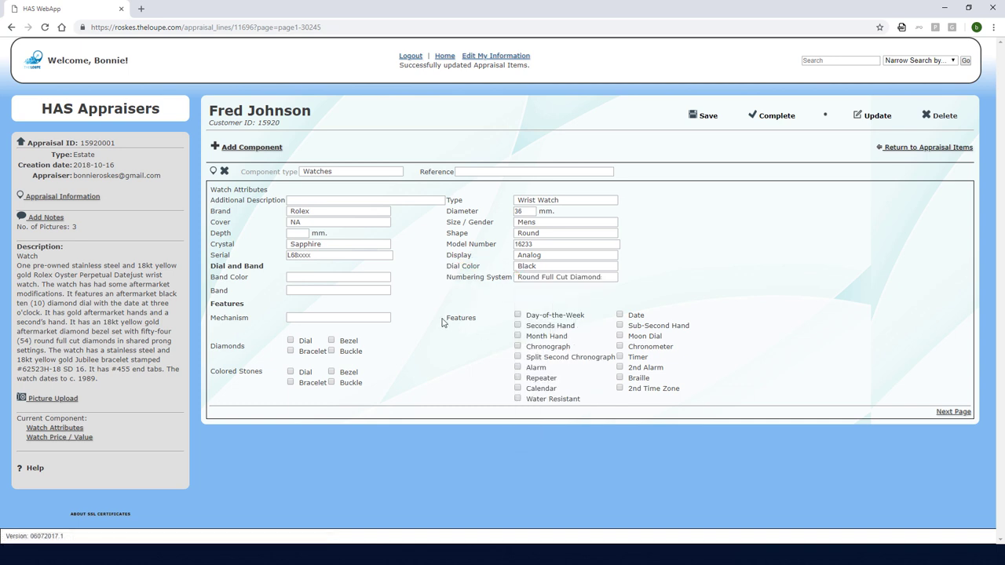
# Choose a Stainless Steel And Gold Jubilee band with an Automatic mechanism
pyautogui.click(387, 279)
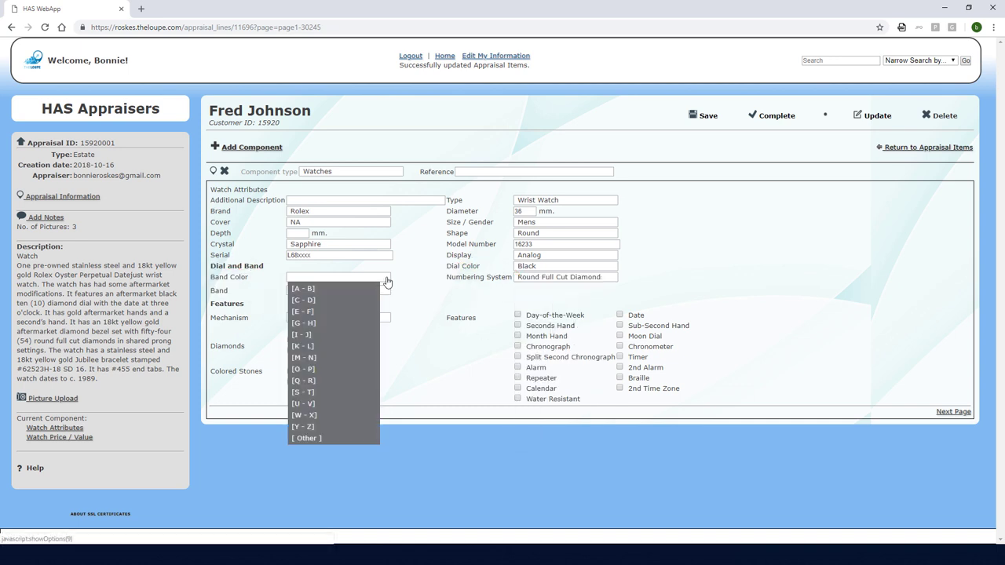
pyautogui.click(304, 391)
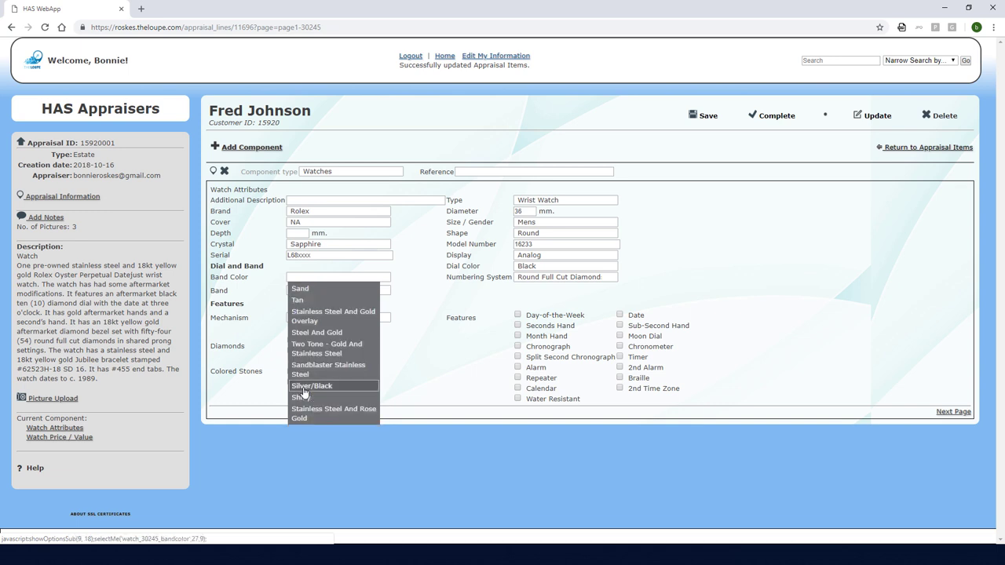
pyautogui.click(310, 315)
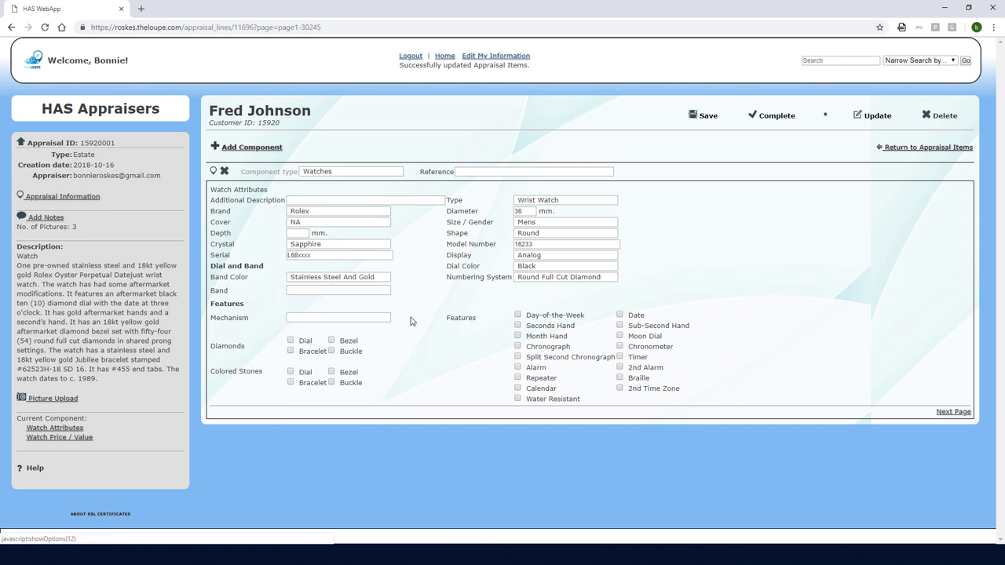
pyautogui.click(358, 295)
pyautogui.click(339, 348)
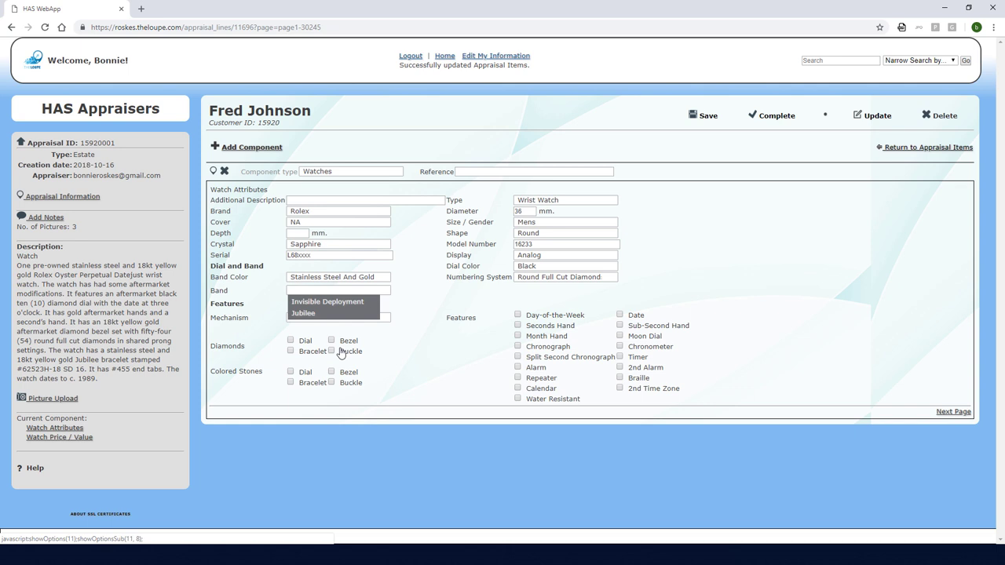
pyautogui.click(306, 314)
pyautogui.click(361, 317)
pyautogui.click(332, 353)
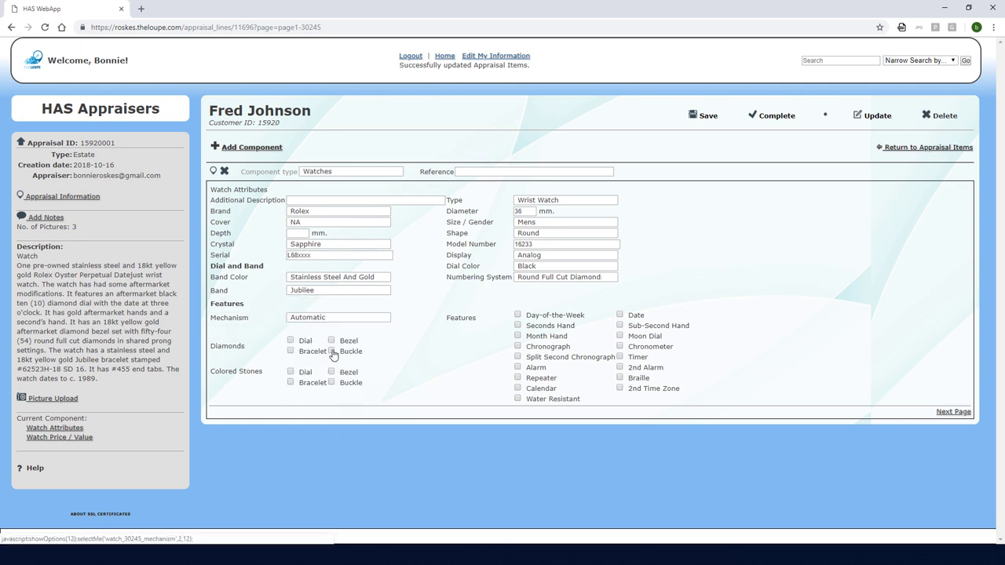
# Mark diamond dial and bezel, tick Date and Chronometer, and add a 'Crystal may be after' note
pyautogui.click(291, 341)
pyautogui.click(331, 341)
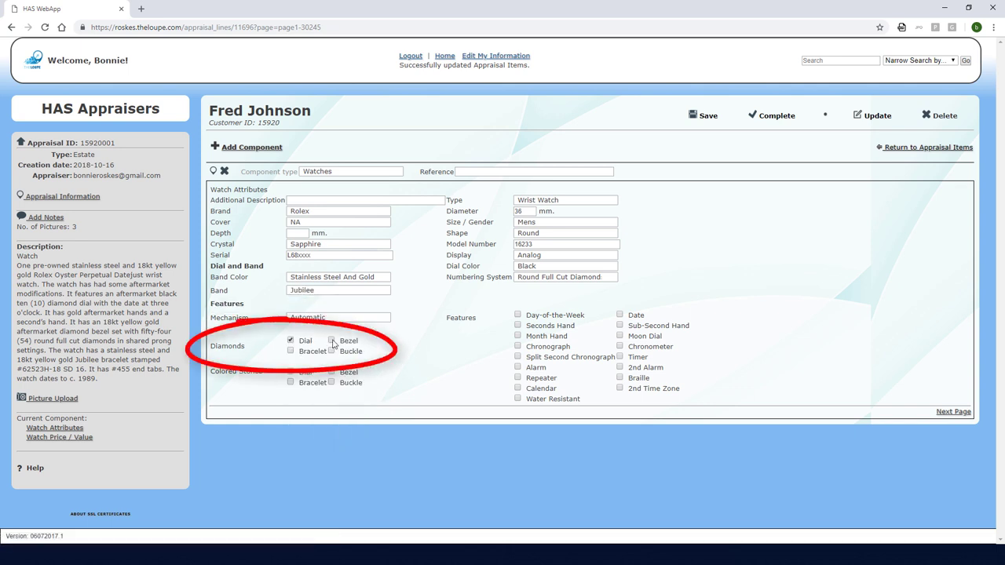
pyautogui.click(619, 314)
pyautogui.click(620, 346)
pyautogui.click(356, 201)
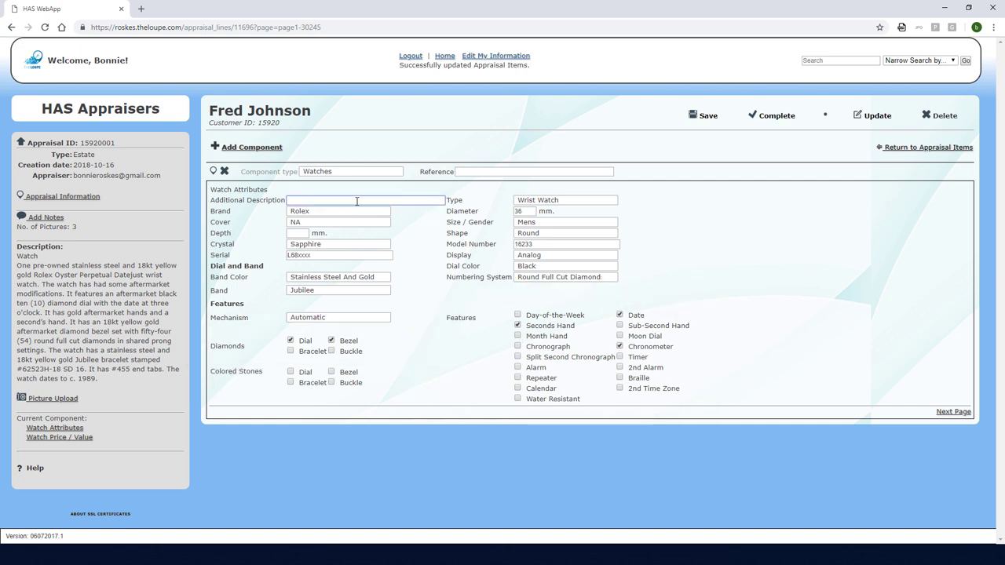
pyautogui.write('Crystal may be after market')
pyautogui.press('Tab')
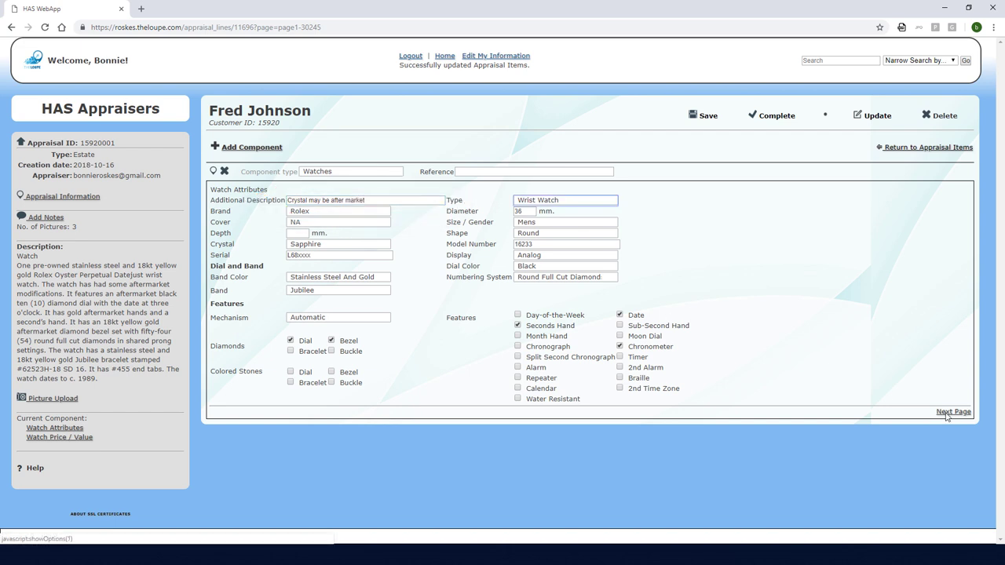
# Enter a cost/wholesale price of 6000 for the watch and save the appraisal
pyautogui.click(963, 417)
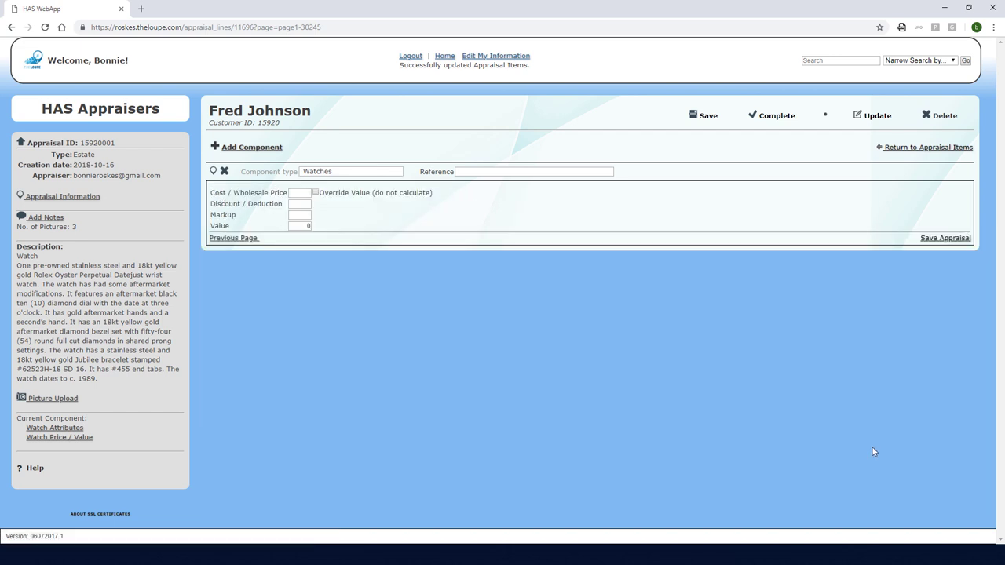
pyautogui.click(311, 194)
pyautogui.write('6000')
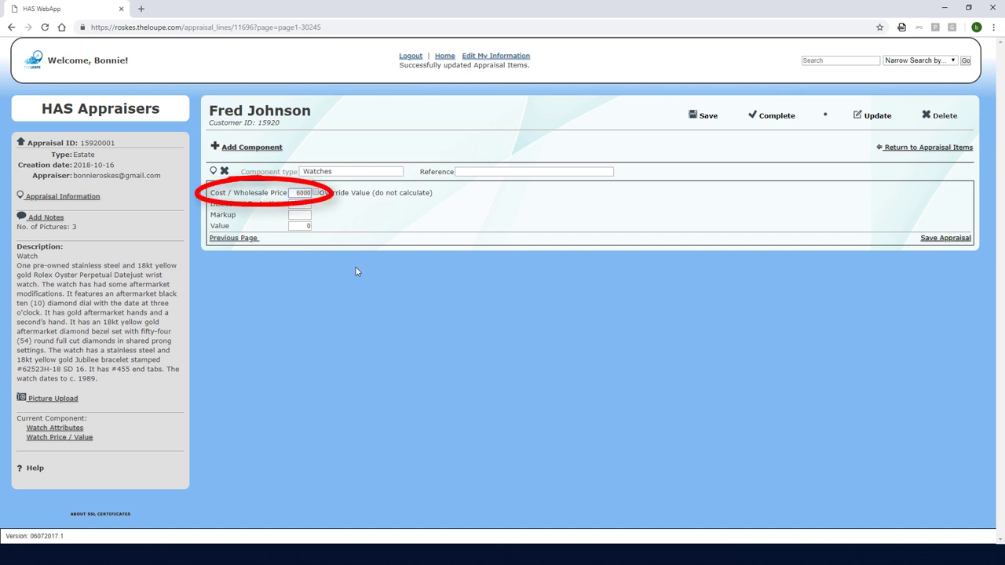
pyautogui.click(706, 117)
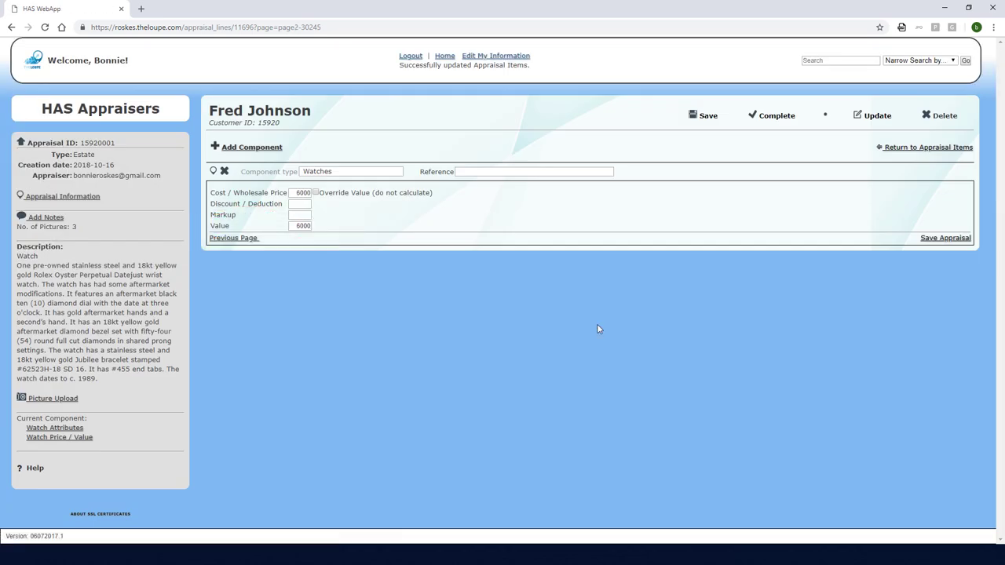
# Add a new Diamond component and open its details
pyautogui.click(228, 149)
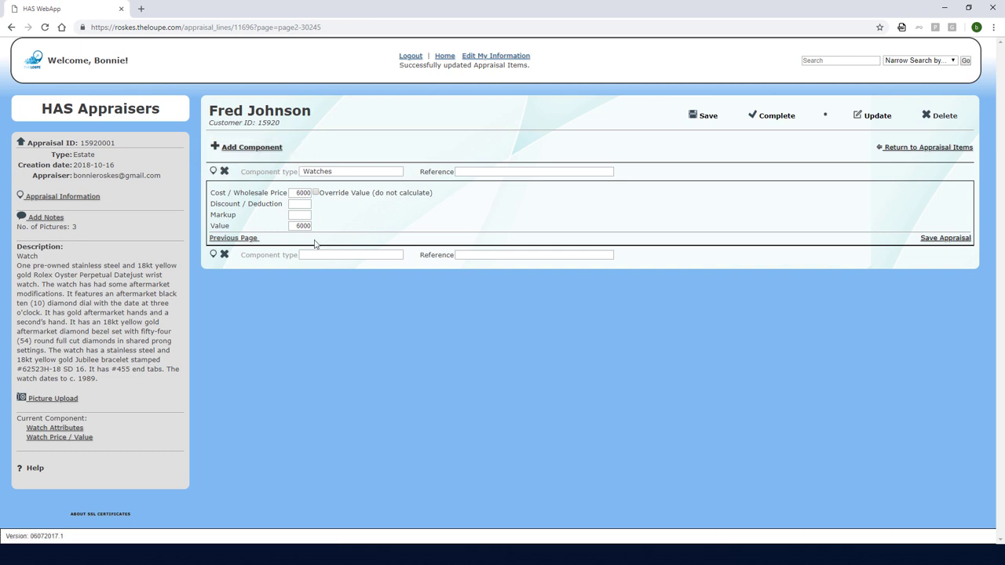
pyautogui.click(336, 258)
pyautogui.click(323, 268)
pyautogui.click(212, 255)
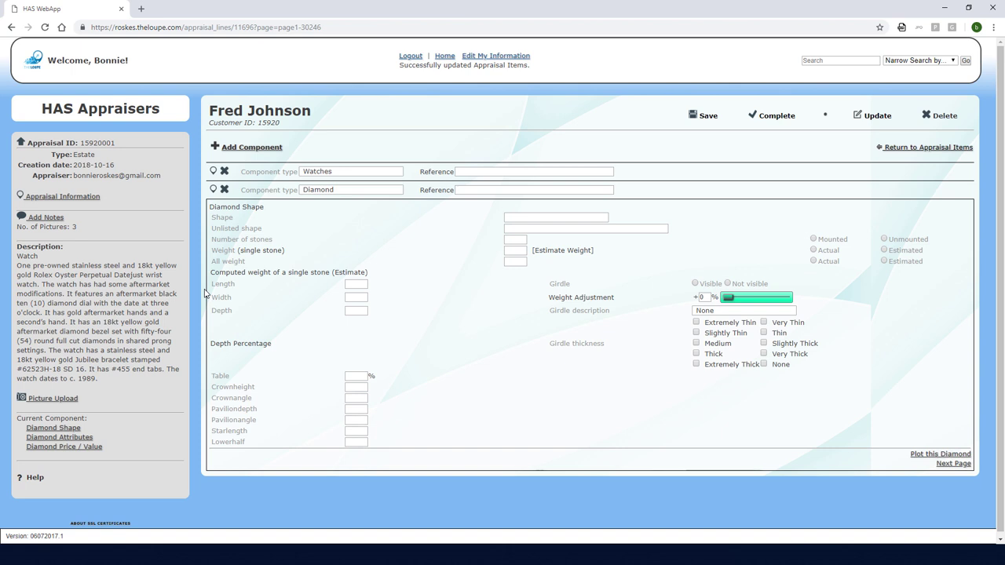
# Set the diamond shape to Full Cut with 0.015 per stone, giving 0.15 total
pyautogui.click(514, 218)
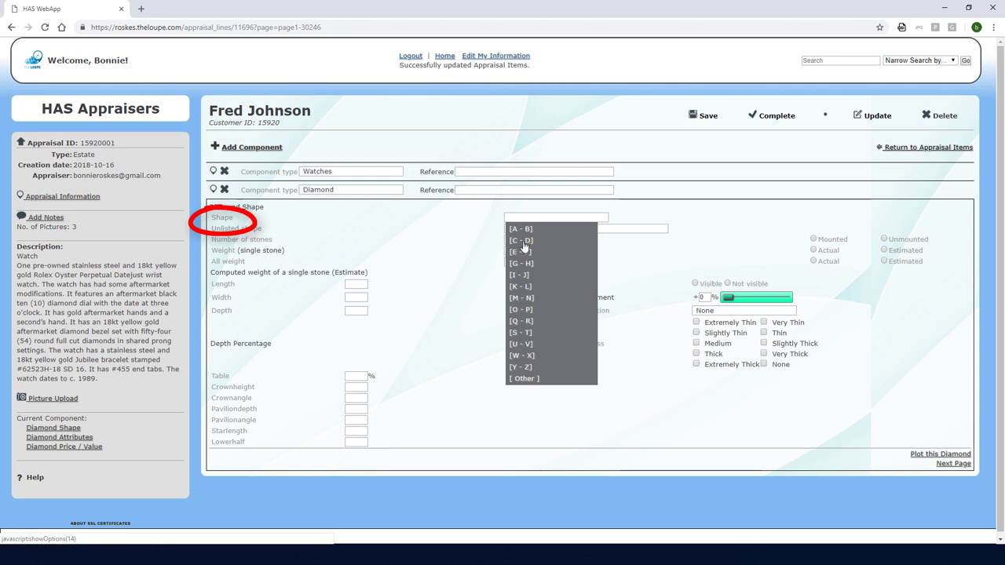
pyautogui.click(524, 252)
pyautogui.click(522, 228)
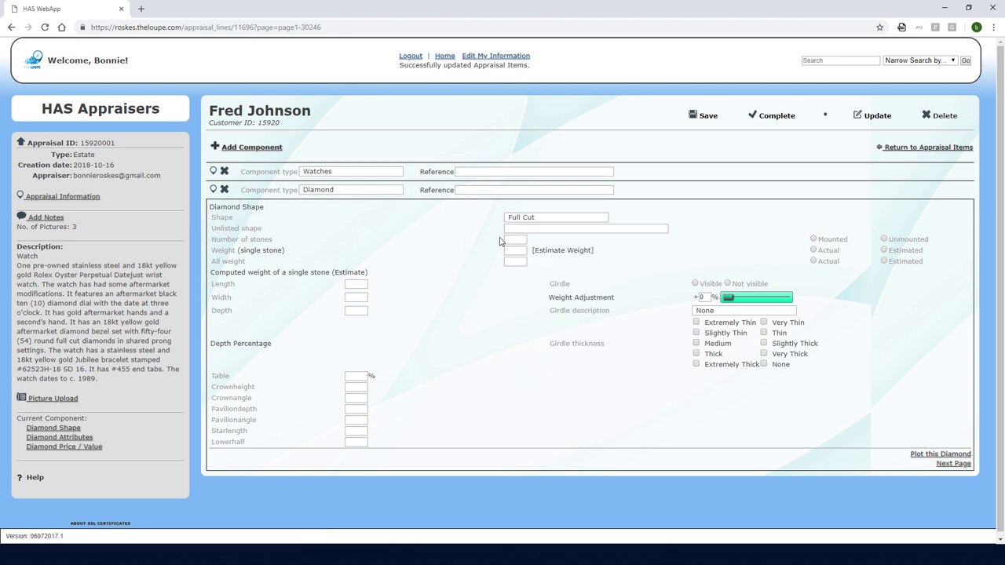
pyautogui.press('Tab')
pyautogui.write('0.015')
pyautogui.press('Tab')
# Grade the dial diamonds VVS2–VS1 clarity, F–G colour, Good polish and Good symmetry
pyautogui.click(960, 467)
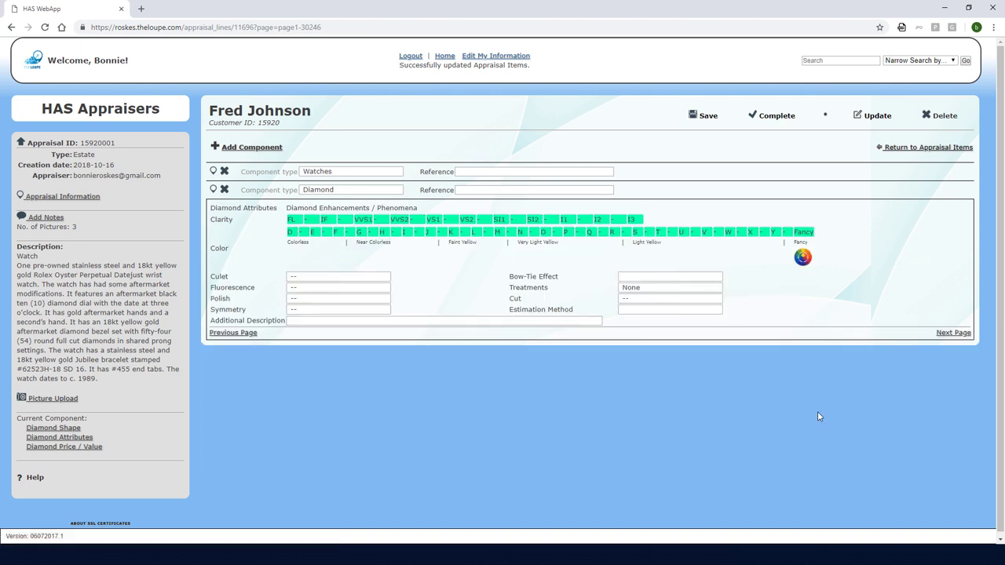
pyautogui.click(415, 222)
pyautogui.click(349, 232)
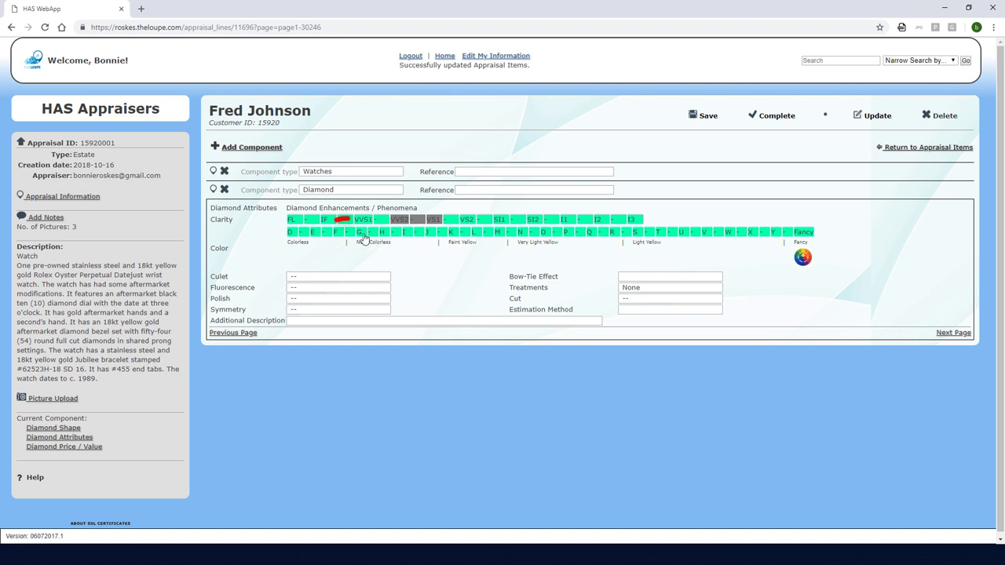
pyautogui.click(334, 299)
pyautogui.click(330, 344)
pyautogui.click(328, 311)
pyautogui.click(327, 359)
# Describe them as 'Diamonds are along the dial' and move to the pricing method
pyautogui.click(361, 321)
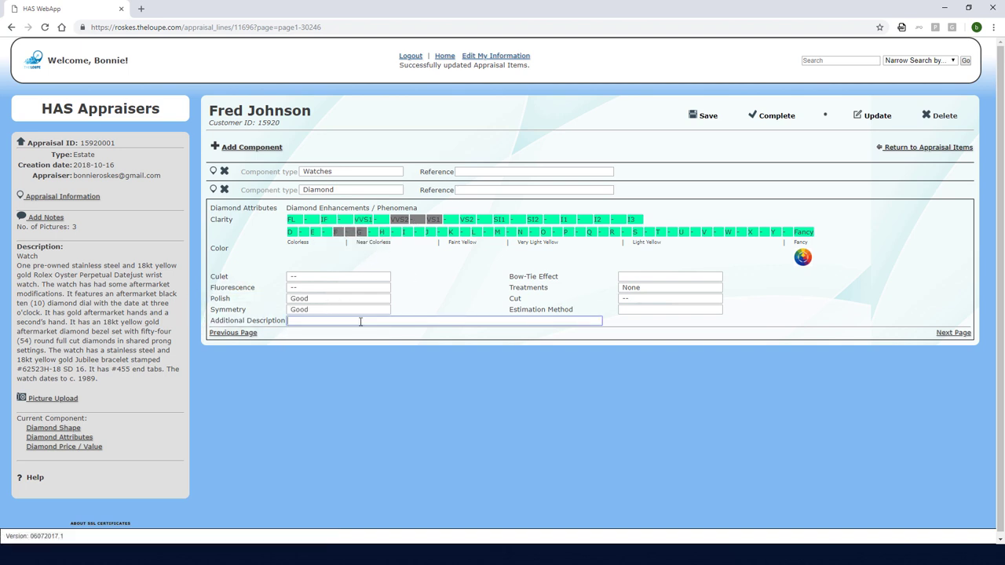
pyautogui.write('Diamonds are along the dial')
pyautogui.click(953, 333)
pyautogui.click(343, 219)
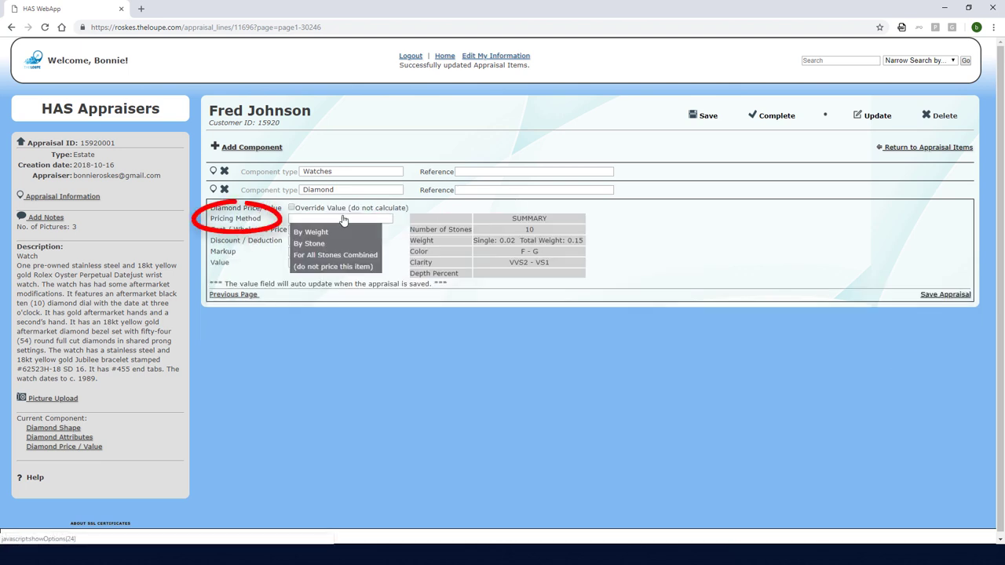
# Leave the dial diamonds unpriced and add a second Diamond component
pyautogui.click(333, 267)
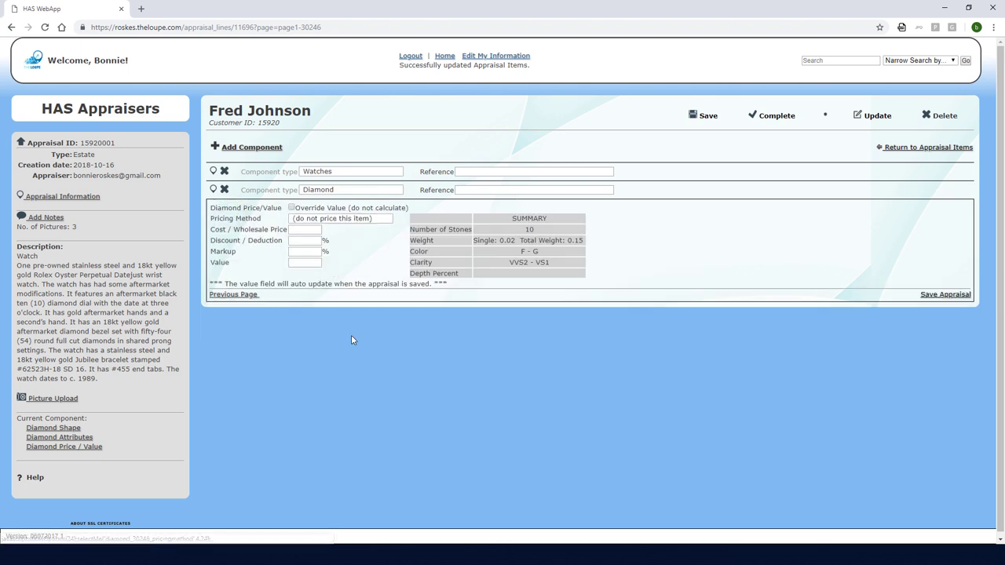
pyautogui.click(257, 150)
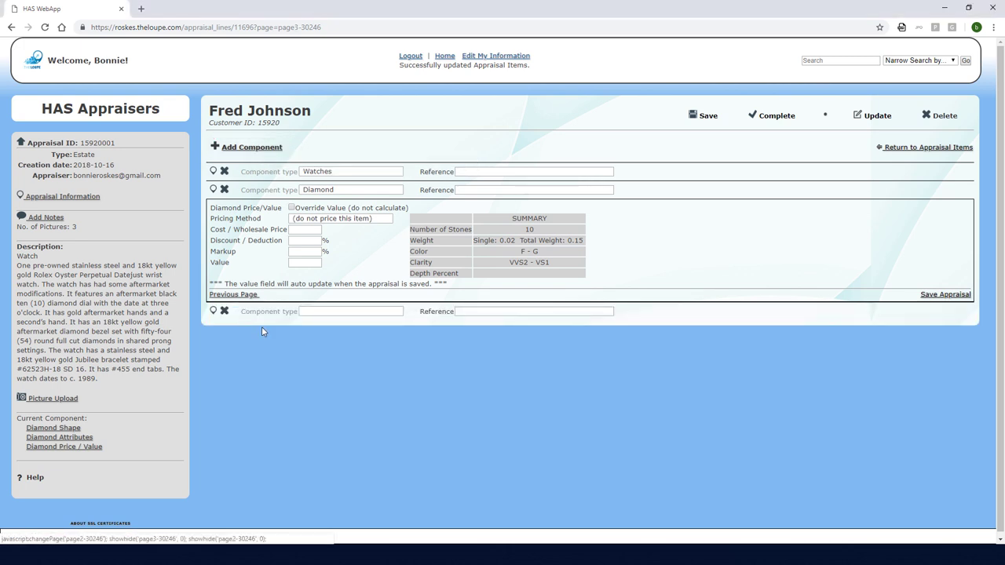
pyautogui.click(307, 313)
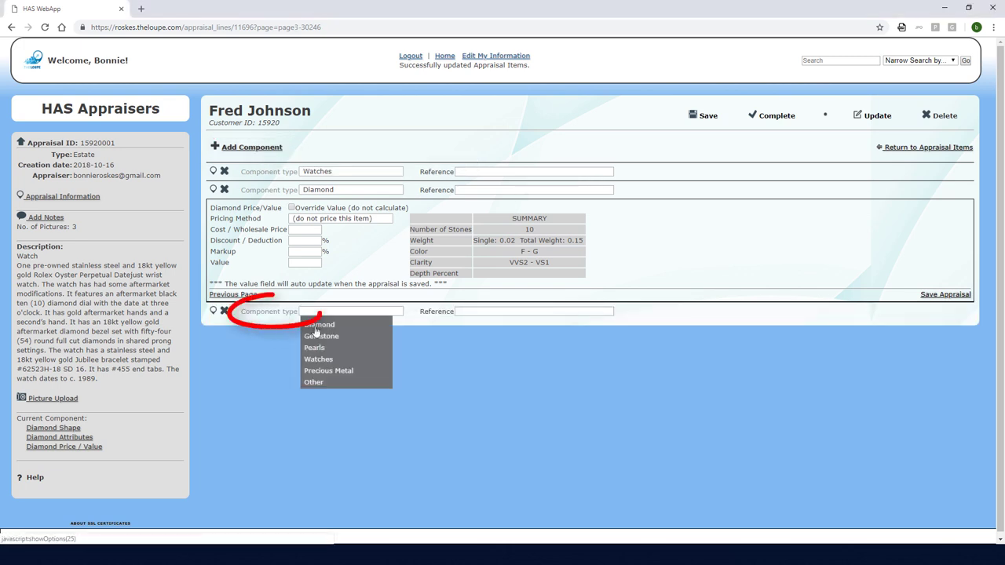
pyautogui.click(320, 325)
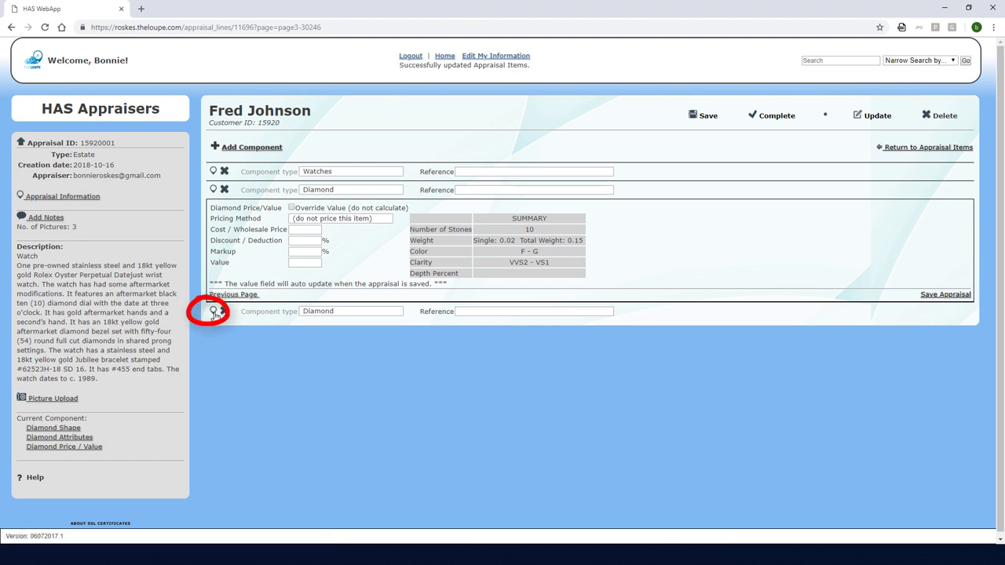
pyautogui.click(214, 314)
# Set the new diamond to Full Cut, 54 stones at 0.02 each
pyautogui.click(506, 236)
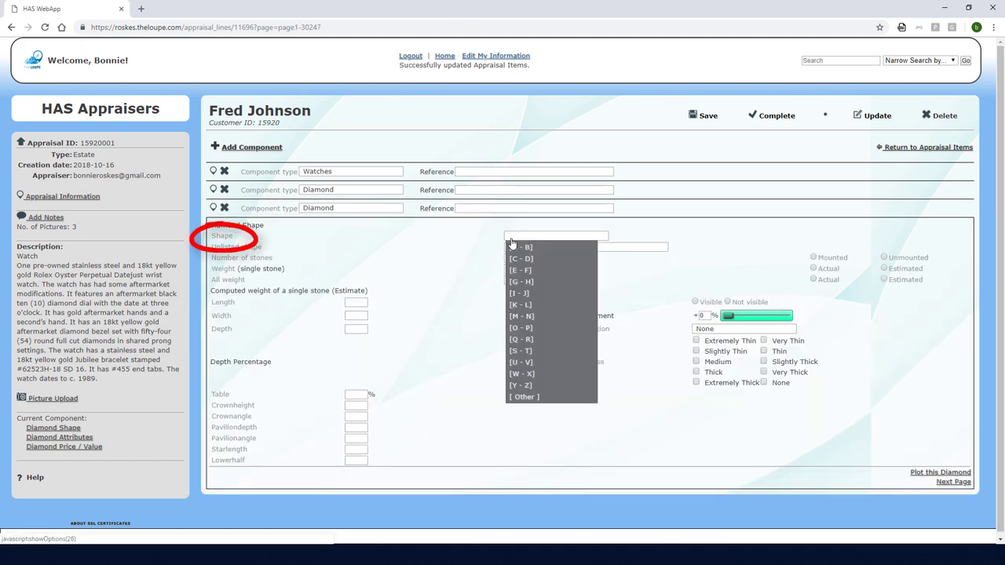
pyautogui.click(514, 267)
pyautogui.click(522, 247)
pyautogui.click(514, 257)
pyautogui.write('54')
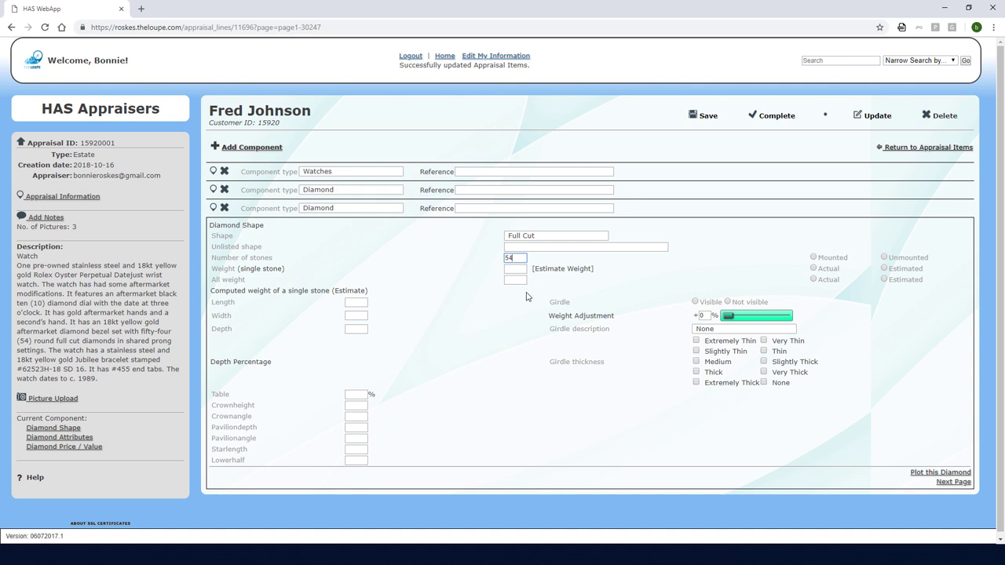
pyautogui.press('Tab')
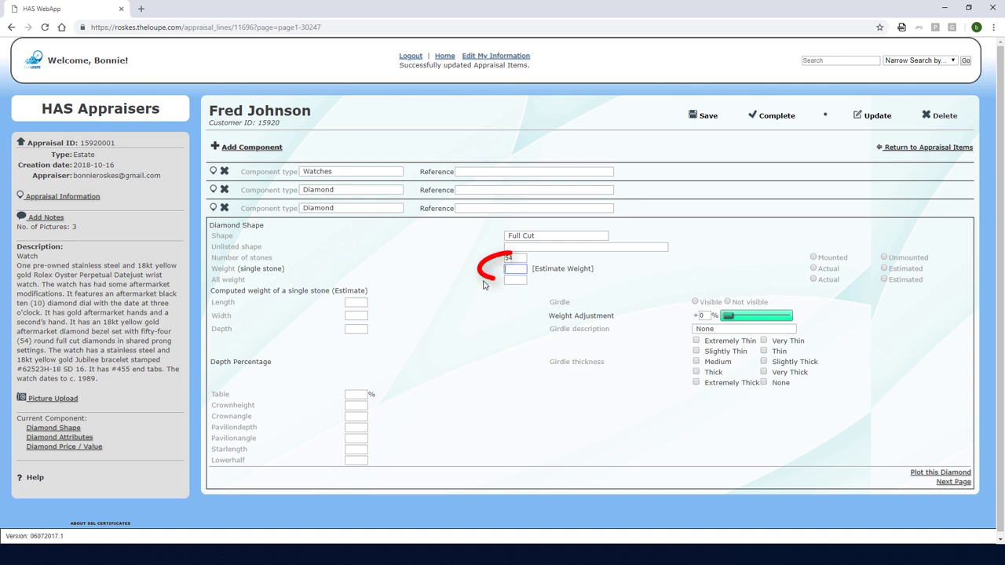
pyautogui.write('0.02')
# Enter the stone measurements 1.7 × 1.7 × 1.2
pyautogui.press('Tab')
pyautogui.write('1.7')
pyautogui.press('Tab')
pyautogui.write('1.7')
pyautogui.press('Tab')
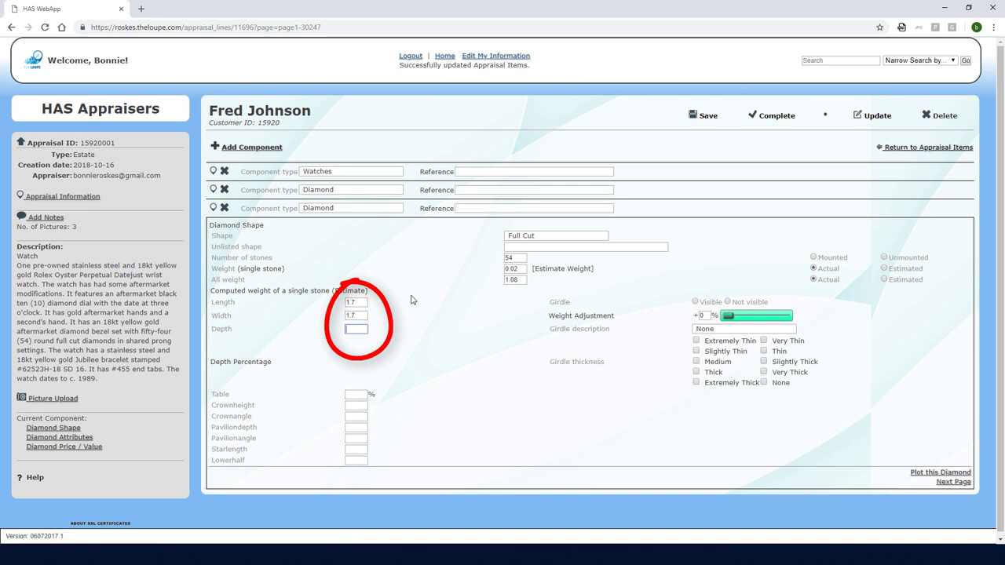
pyautogui.write('1.2')
pyautogui.press('Tab')
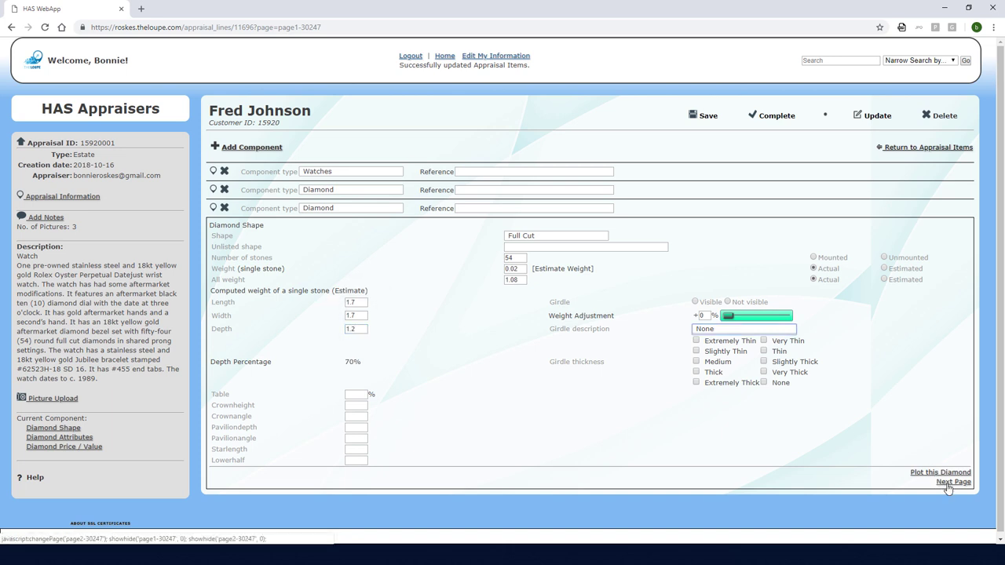
# Rate the bezel diamonds Good polish and symmetry with the note 'Diamonds are in the bezel'
pyautogui.click(948, 485)
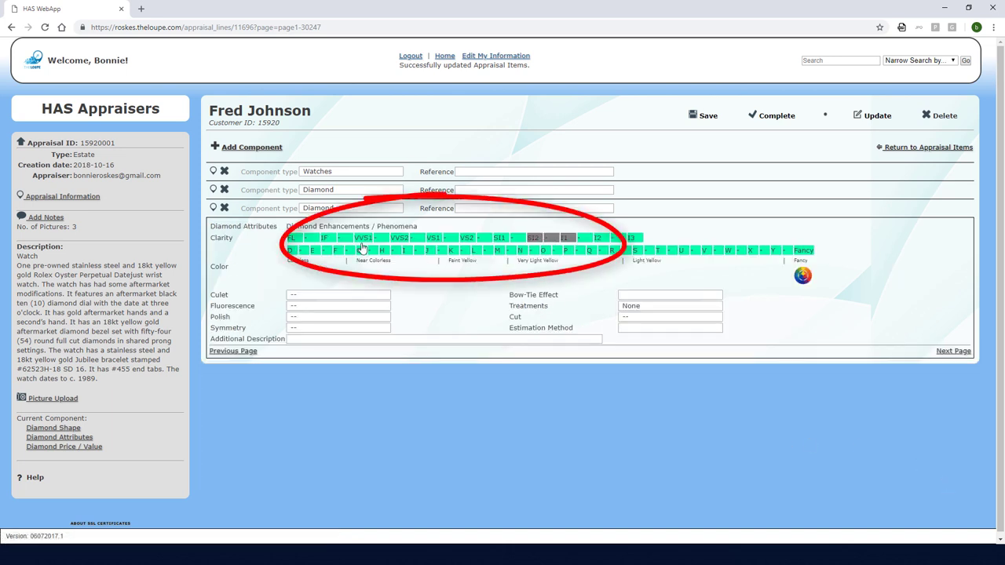
pyautogui.click(321, 316)
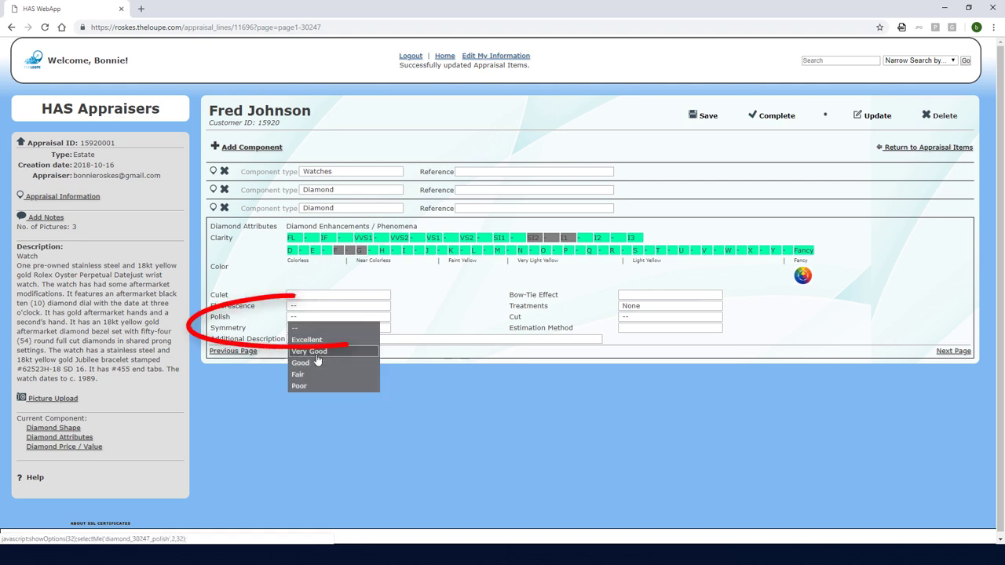
pyautogui.click(317, 361)
pyautogui.click(312, 328)
pyautogui.click(314, 313)
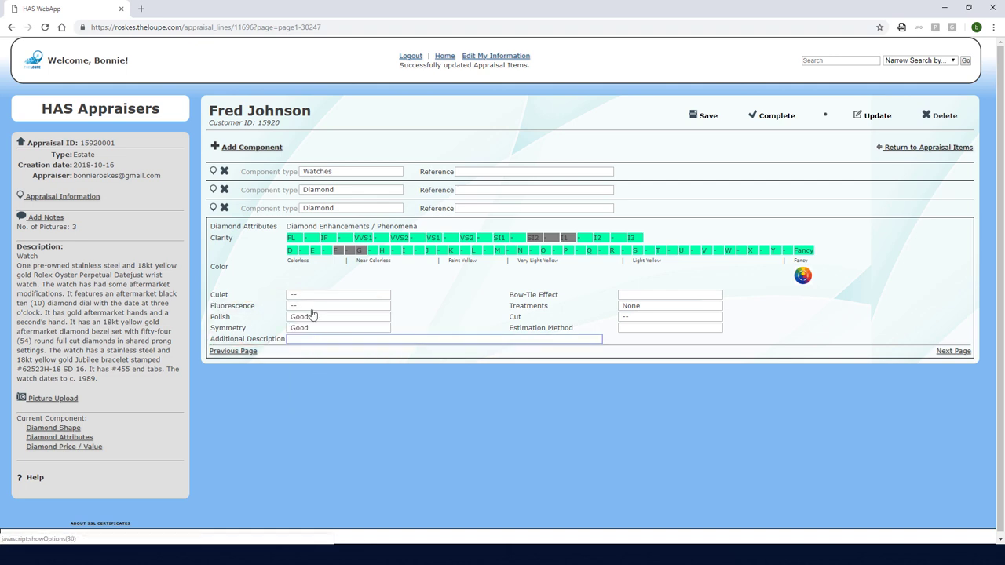
pyautogui.write('Diamonds are in')
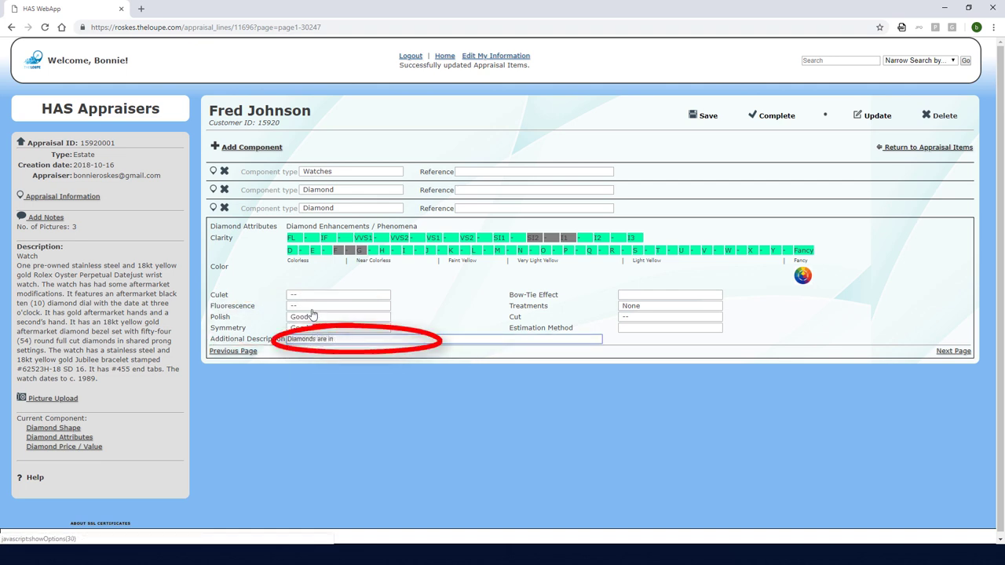
pyautogui.write(' the bezel')
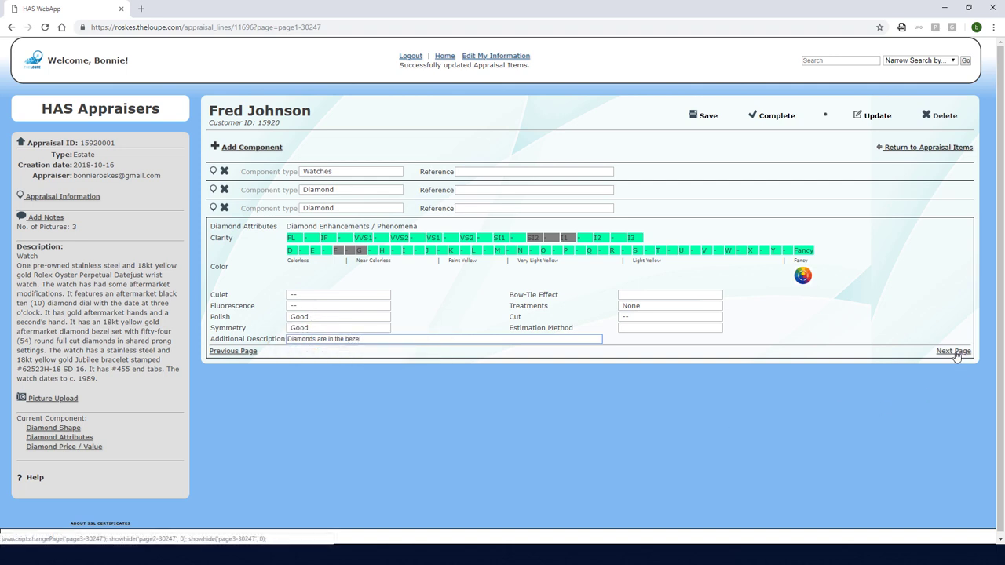
pyautogui.click(956, 353)
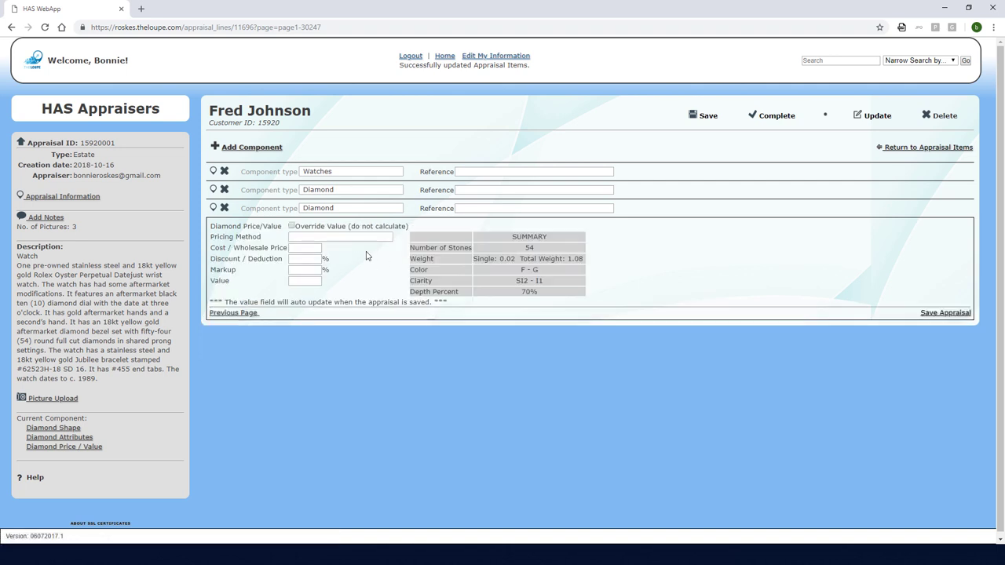
# Set the bezel diamonds to '(do not price this item)' and complete the appraisal without emailing
pyautogui.click(351, 238)
pyautogui.click(333, 285)
pyautogui.click(764, 119)
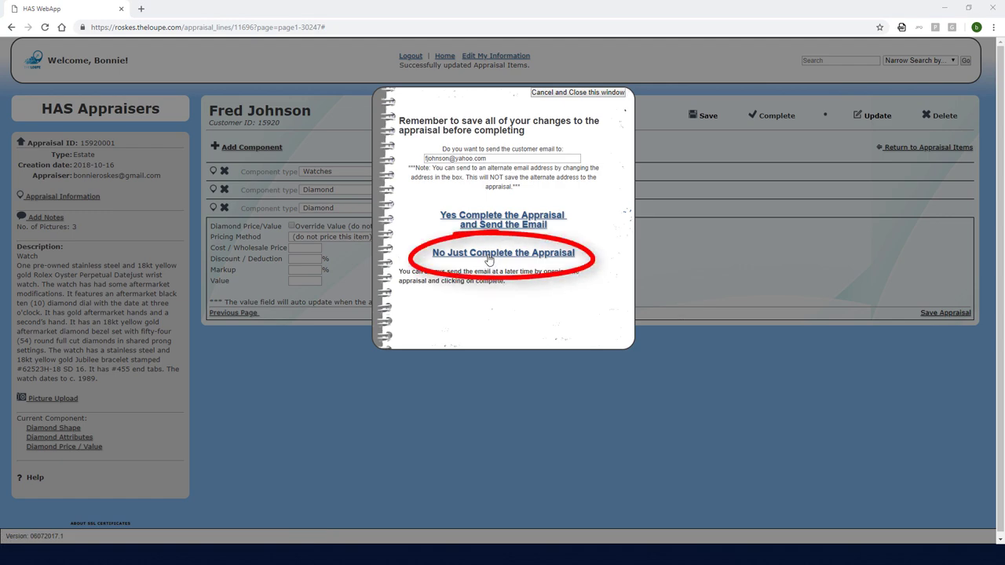
pyautogui.click(488, 255)
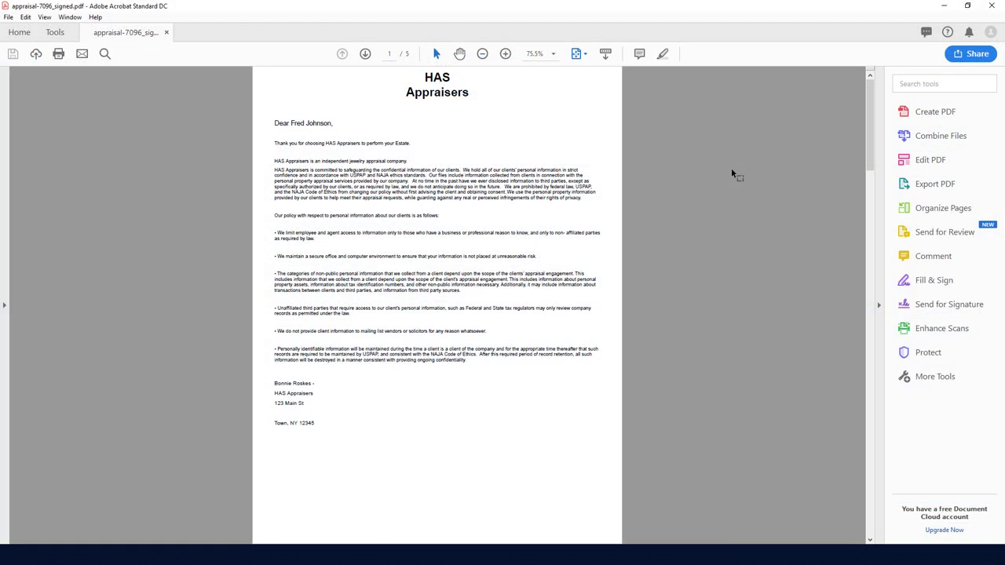
pyautogui.scroll(-10, 731, 167)
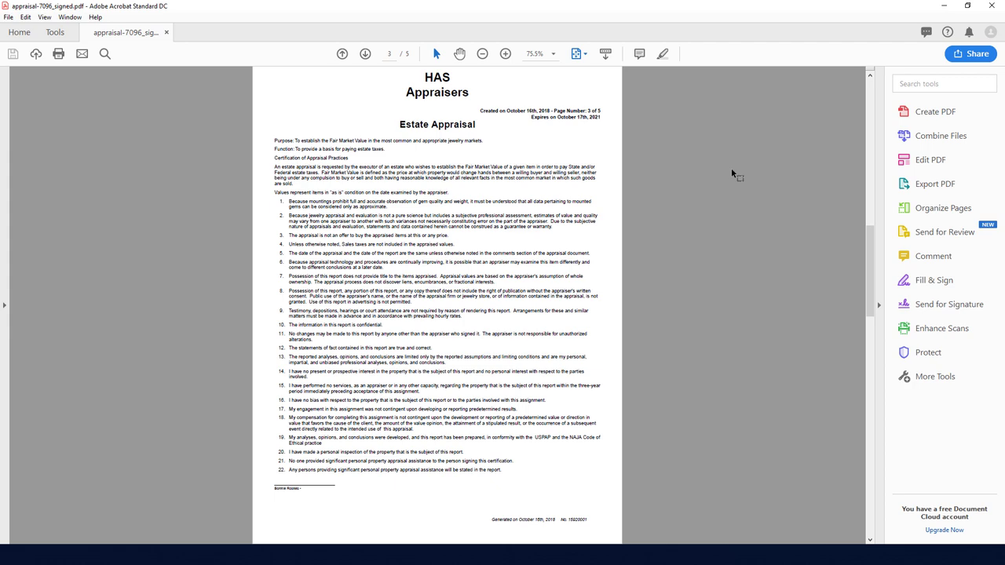
# Scroll through pages 3–5 of the signed PDF to the $6,000.00 item value
pyautogui.scroll(-5, 731, 167)
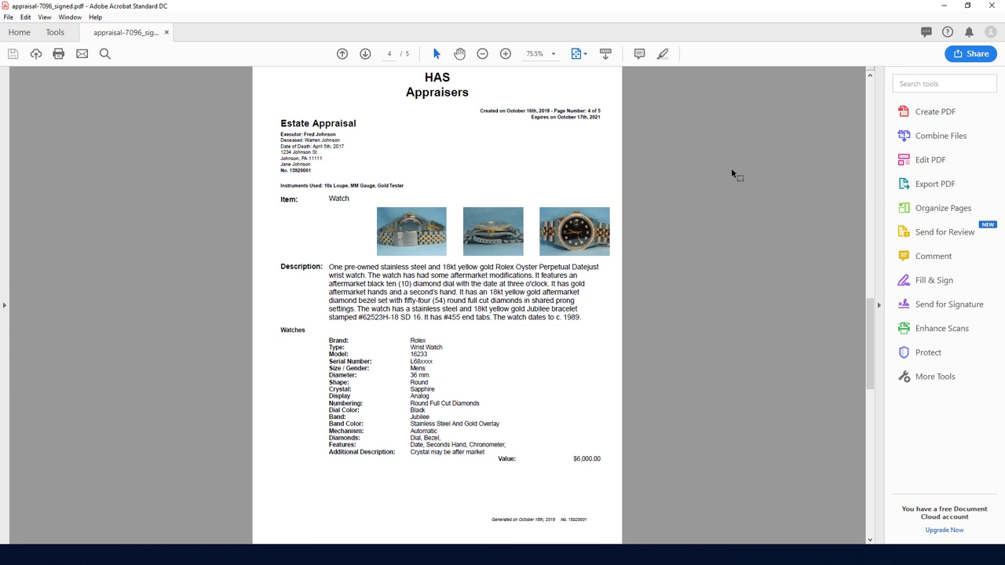
pyautogui.scroll(-5, 731, 167)
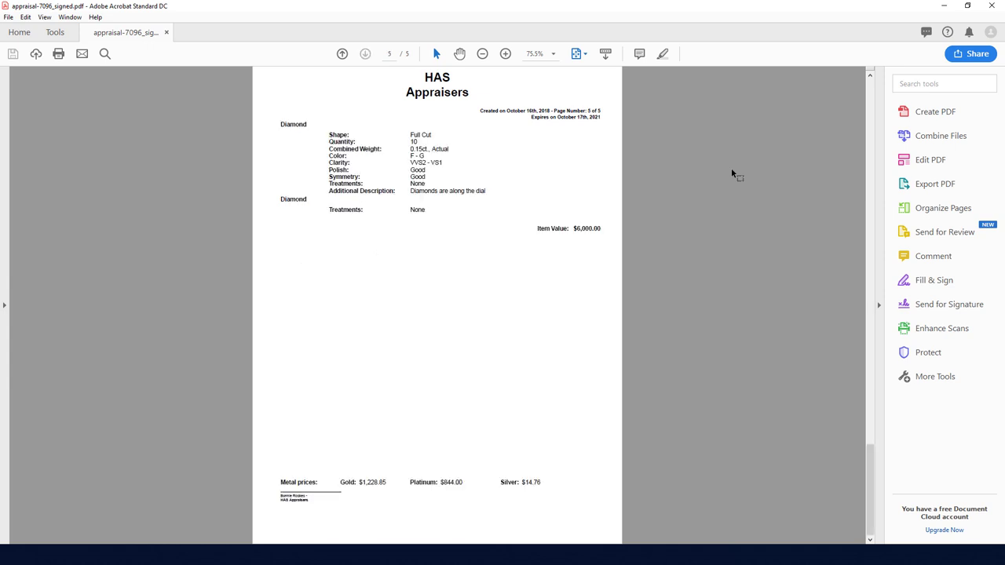